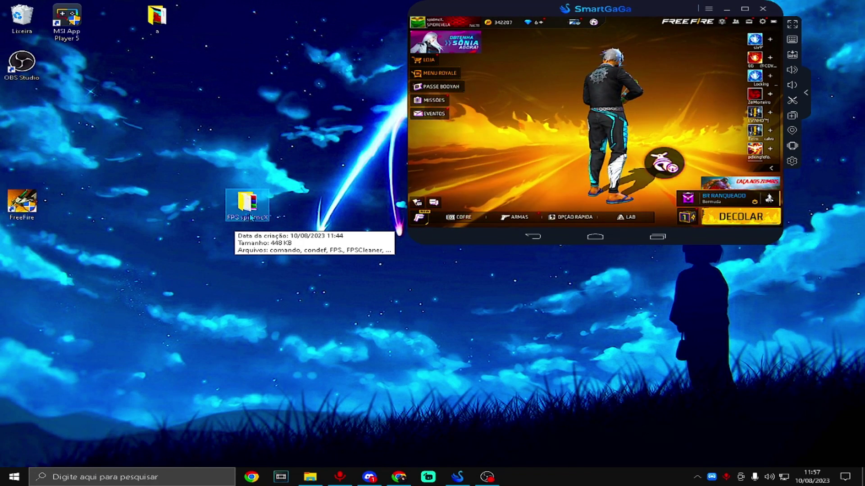
Step: Open the FPS spidmcX folder on the desktop, widening and repositioning its window to show the full file list
double_click(251, 216)
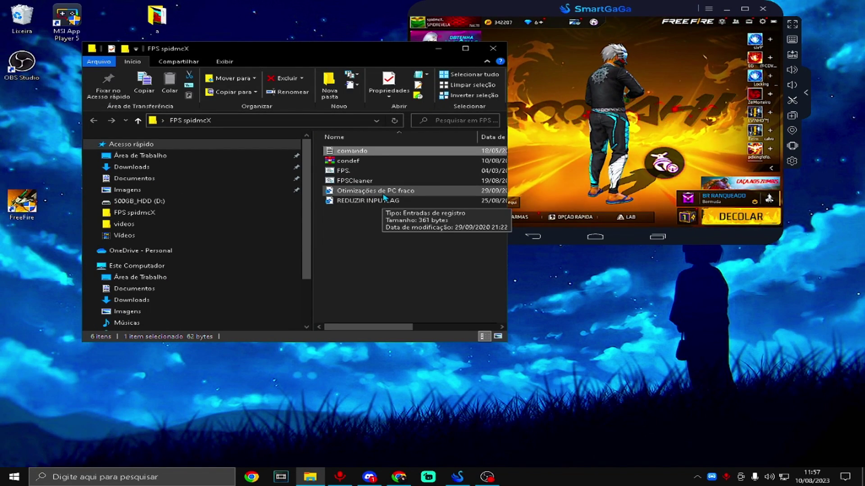
left_click_drag(509, 103, 645, 103)
left_click_drag(467, 53, 388, 41)
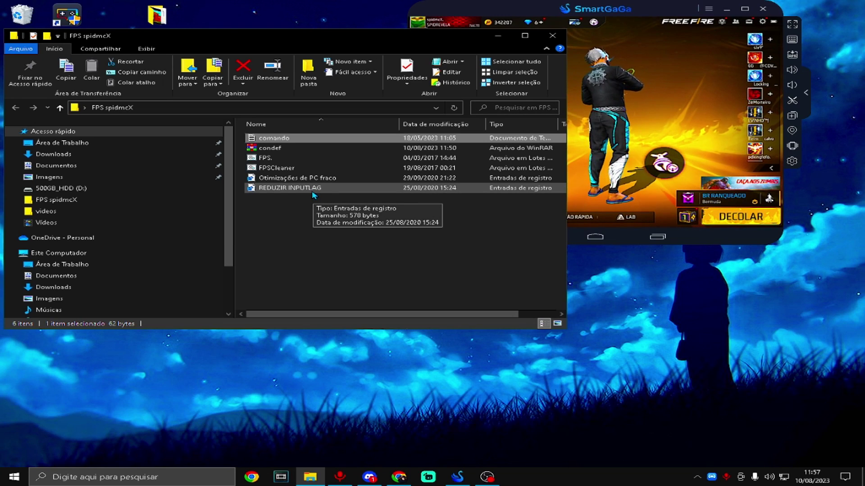
left_click_drag(365, 40, 384, 30)
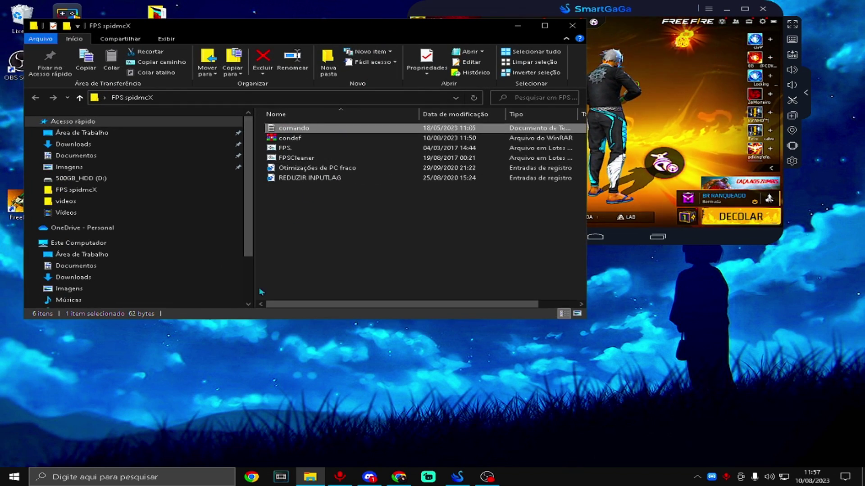
Step: Search Windows for CMD, run Prompt de Comando as administrator, and place its window beside the folder's file names
left_click(140, 482)
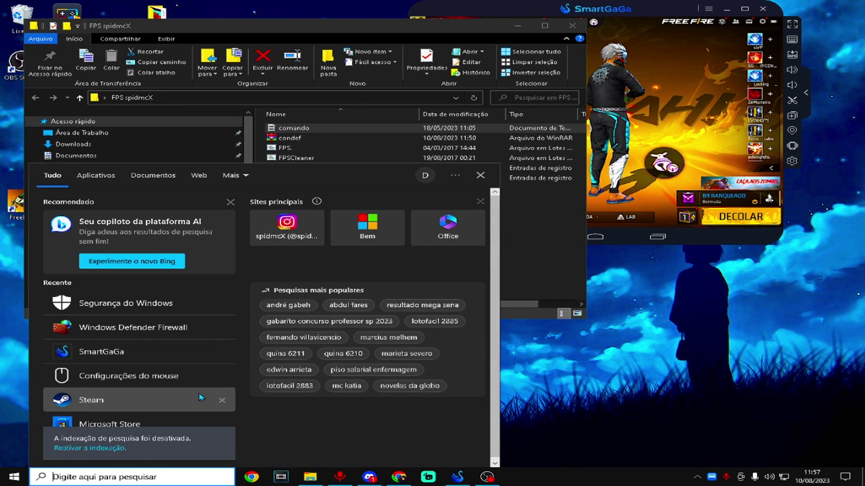
type("CMD")
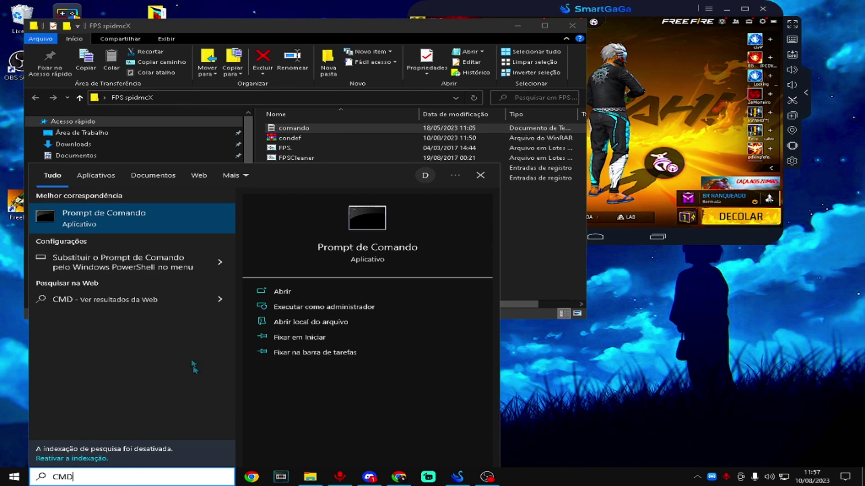
right_click(145, 226)
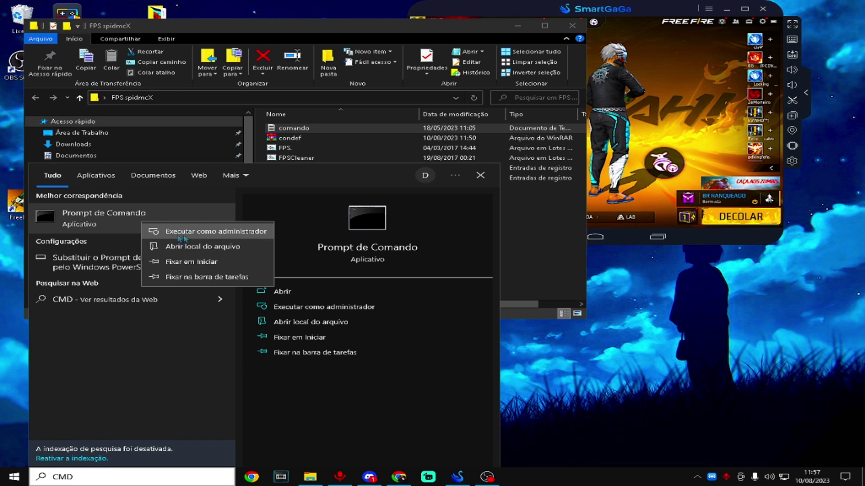
left_click(189, 233)
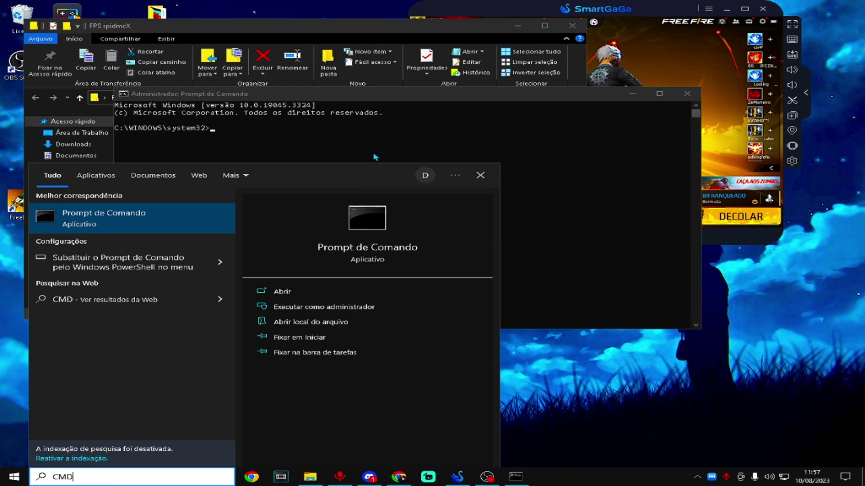
left_click_drag(381, 98, 526, 102)
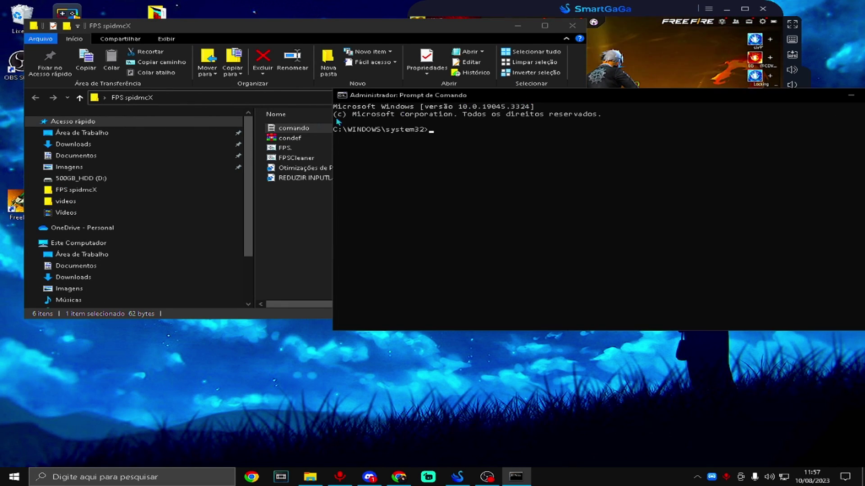
Step: Open the comando text file and copy its whole powercfg -duplicatescheme command
left_click(297, 130)
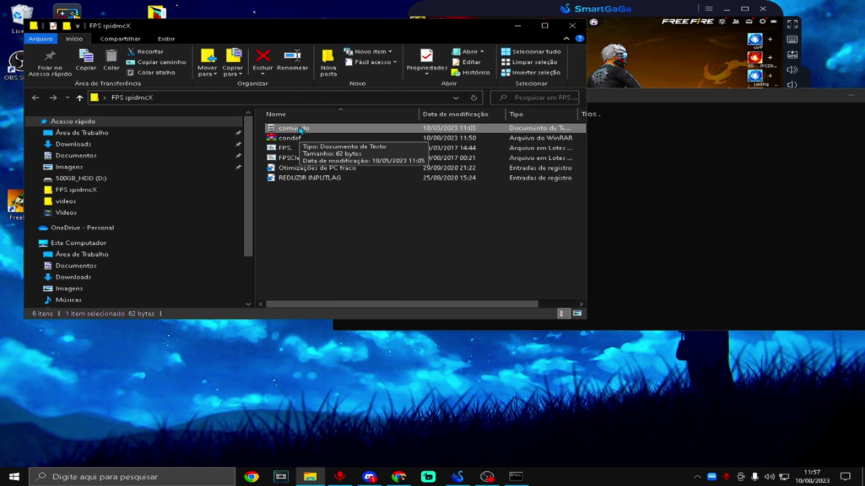
double_click(300, 130)
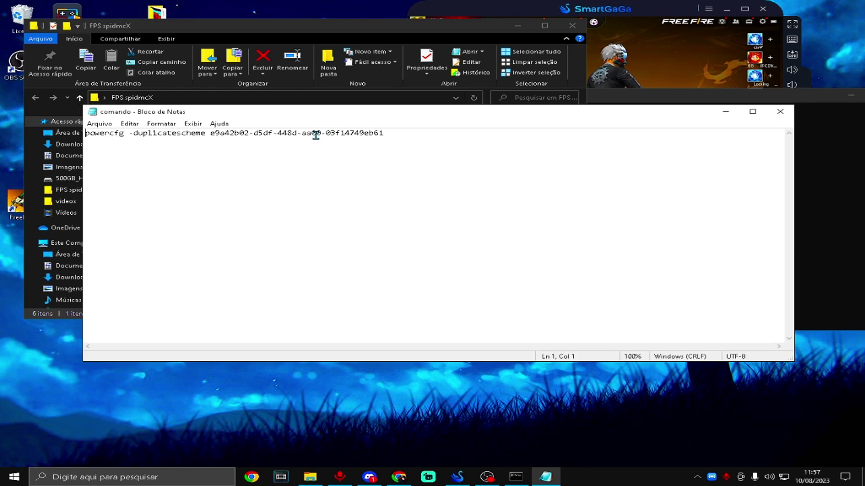
triple_click(316, 134)
key("ctrl+c")
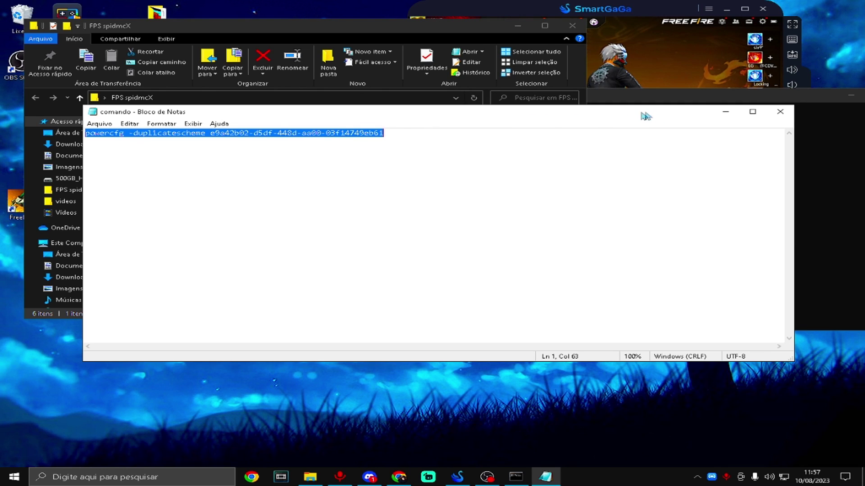
Step: Paste the powercfg -duplicatescheme e9a42b02-d5df-448d-aa00-03f14749eb61 command into the administrator Command Prompt and close the prompt
left_click_drag(642, 114, 406, 114)
left_click(489, 113)
double_click(614, 98)
key("ctrl+v")
double_click(373, 4)
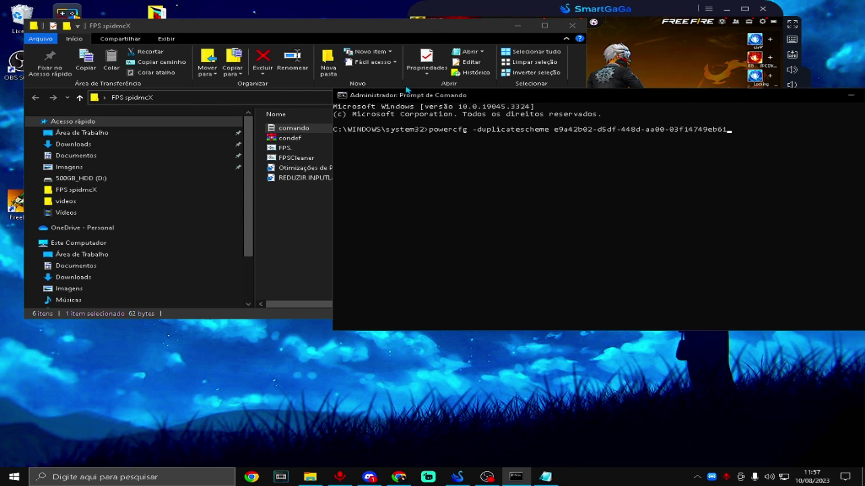
left_click_drag(426, 132, 569, 133)
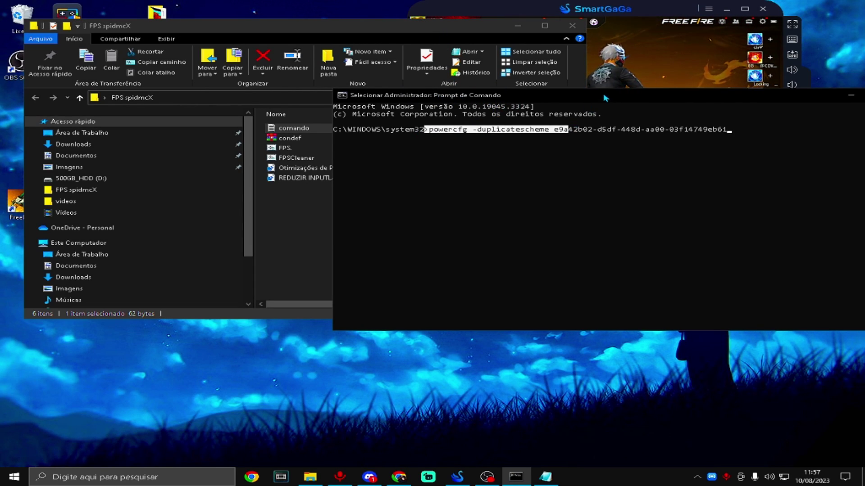
left_click_drag(783, 97, 591, 95)
left_click(713, 93)
Step: Search Windows for energia, open Editar plano de energia, go up to Opções de Energia, and widen the window
left_click(180, 473)
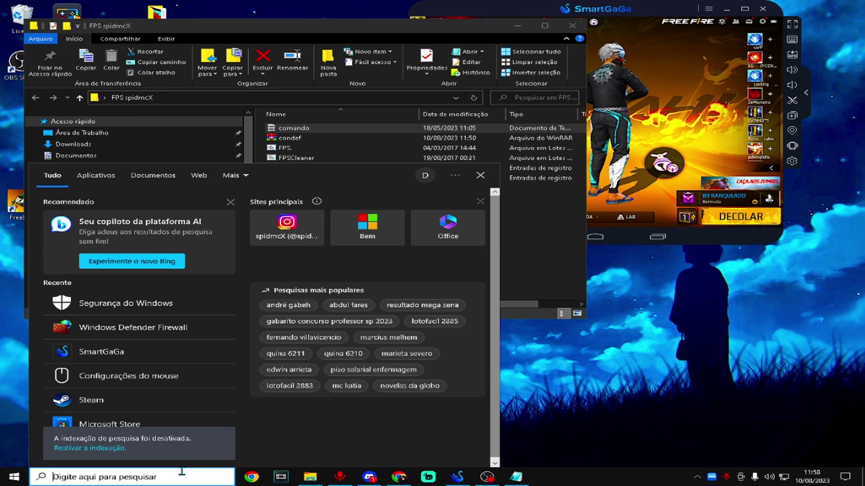
type("energia")
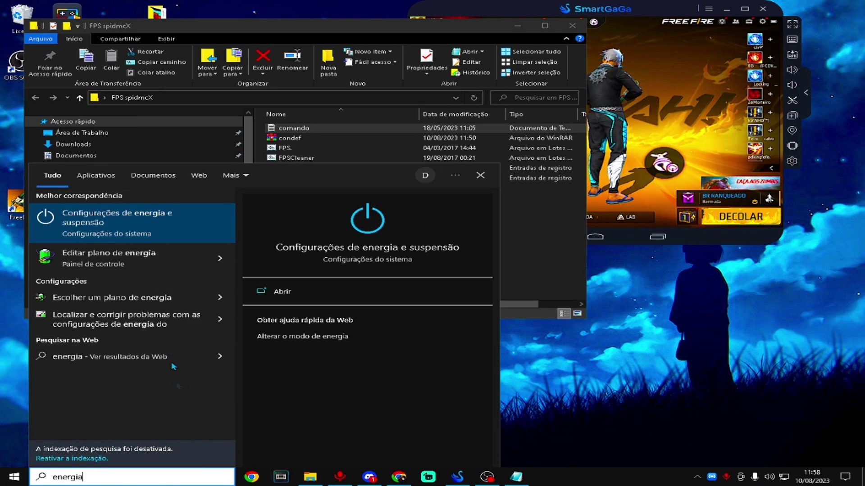
left_click(111, 259)
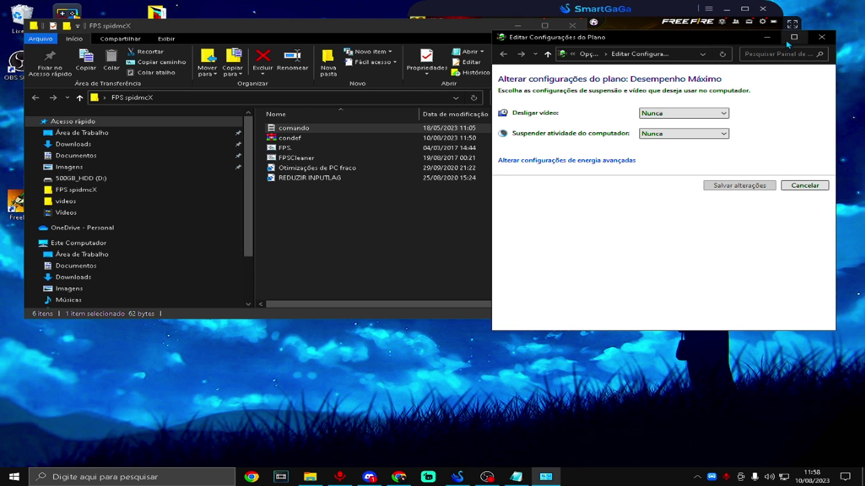
left_click(794, 38)
left_click(253, 21)
double_click(480, 8)
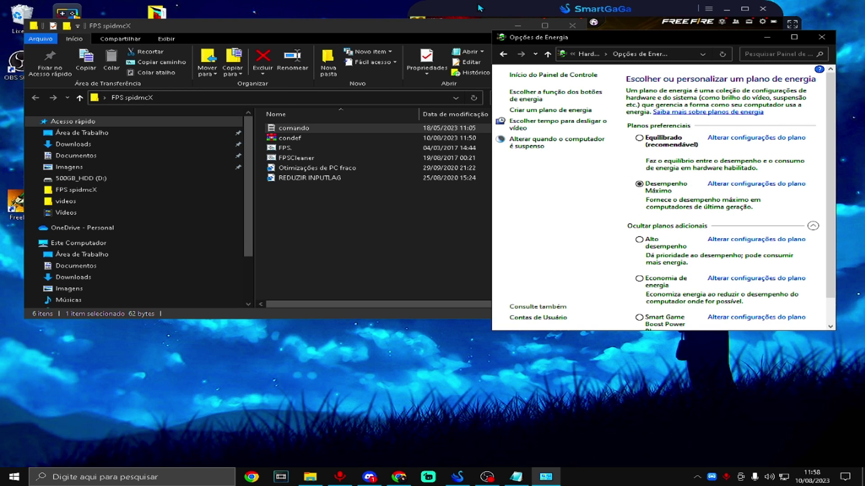
left_click_drag(492, 178, 194, 178)
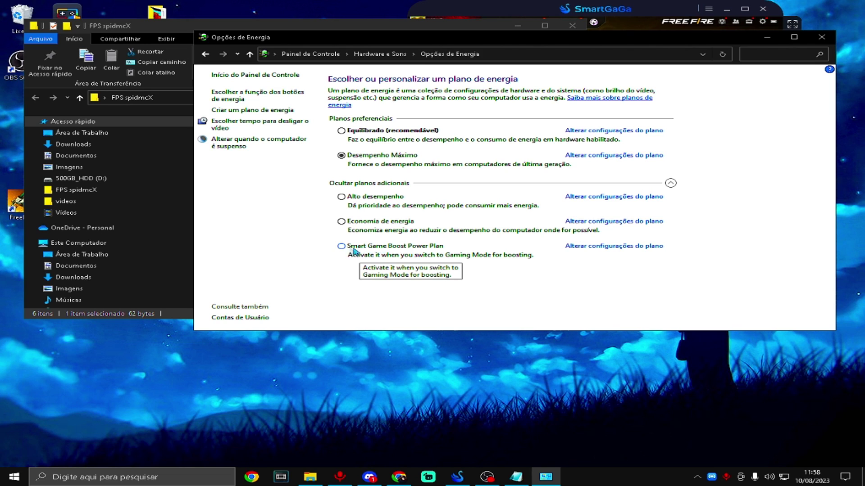
Step: Examine the available power plans in Opções de Energia, repositioning the window as needed, and close it
left_click_drag(537, 45, 559, 60)
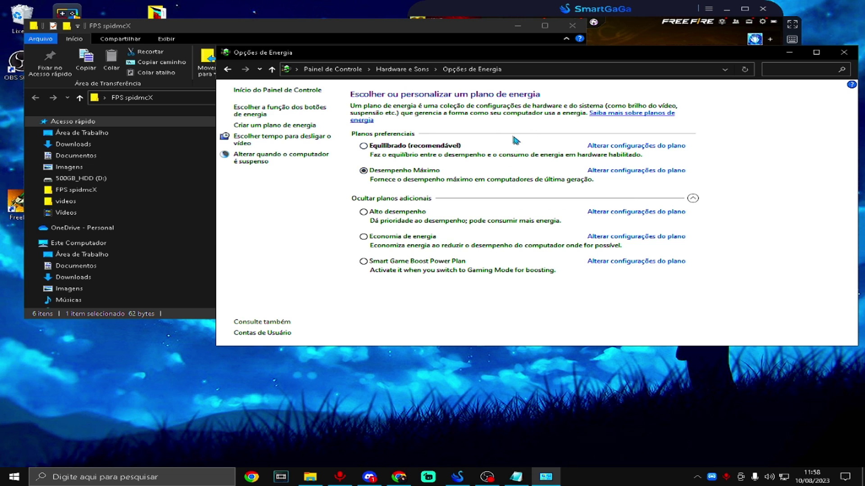
left_click_drag(583, 60, 503, 66)
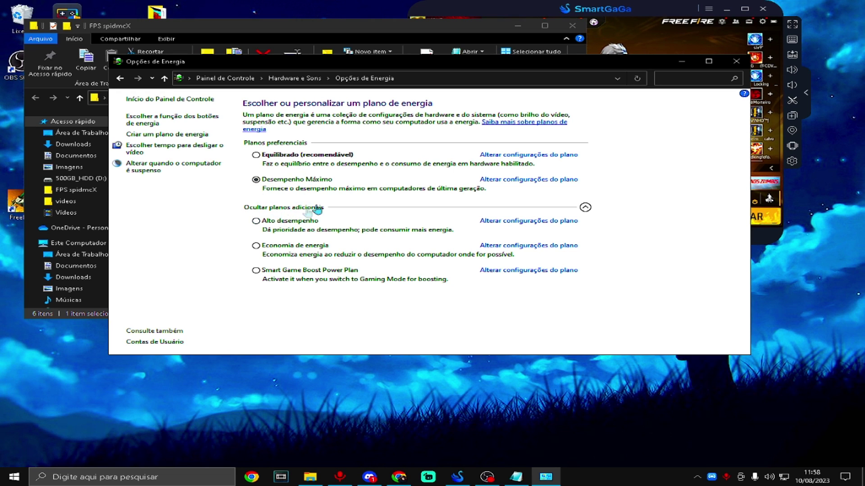
left_click_drag(473, 66, 396, 66)
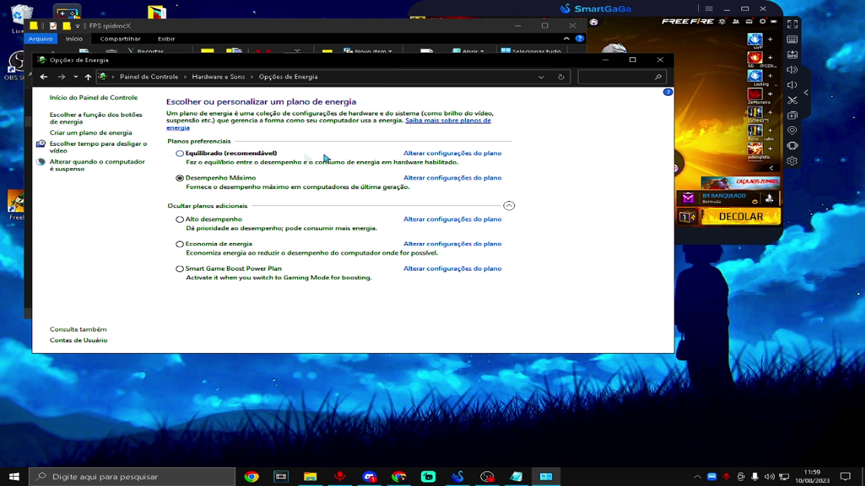
left_click(661, 62)
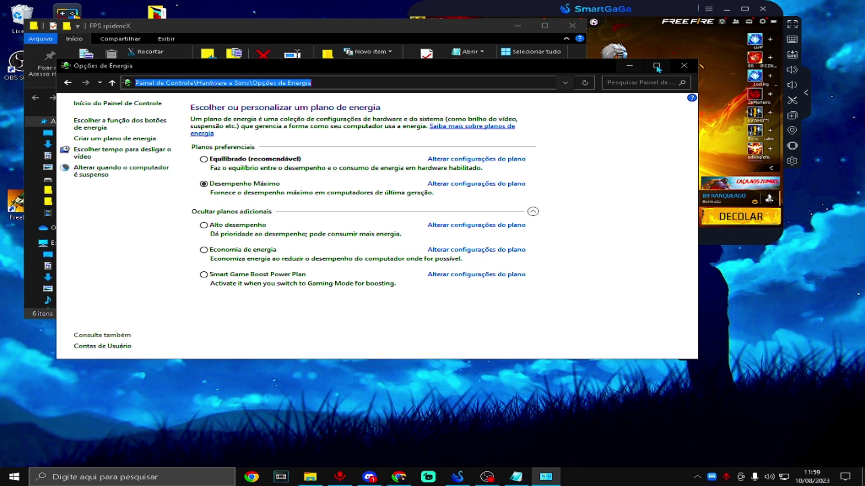
Step: Run the FPSCleaner batch file from the FPS spidmcX folder to delete temporary files
left_click_drag(320, 197, 310, 146)
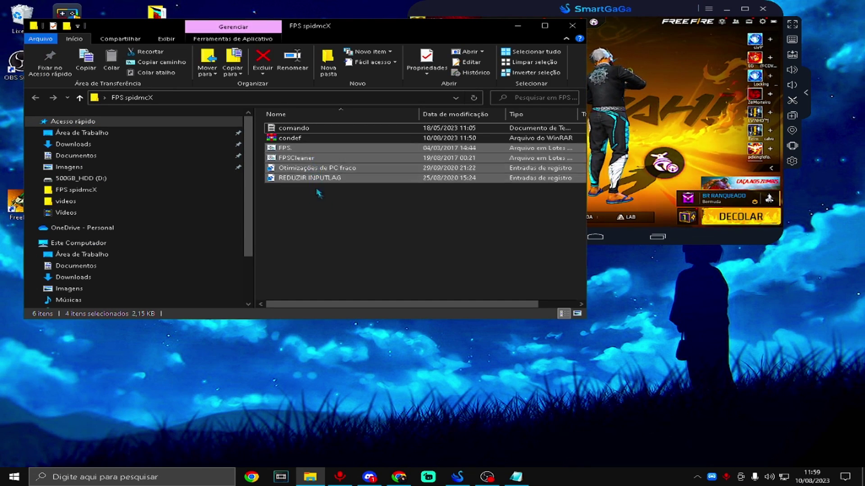
left_click(317, 194)
double_click(288, 157)
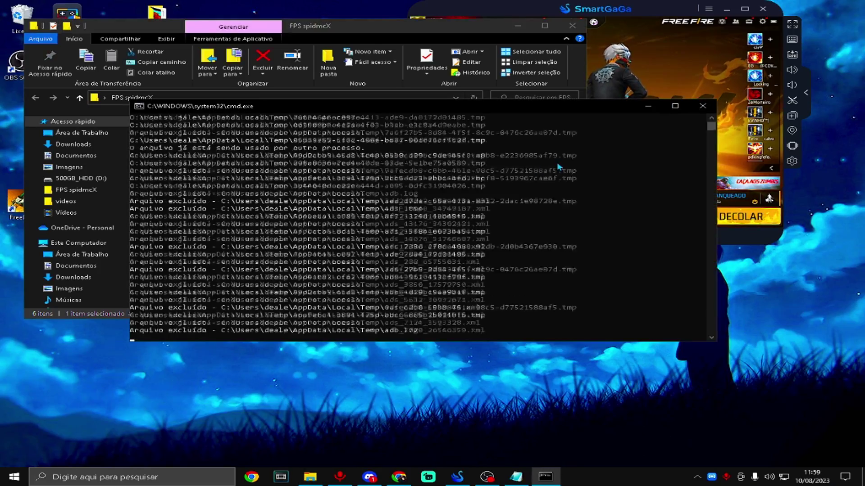
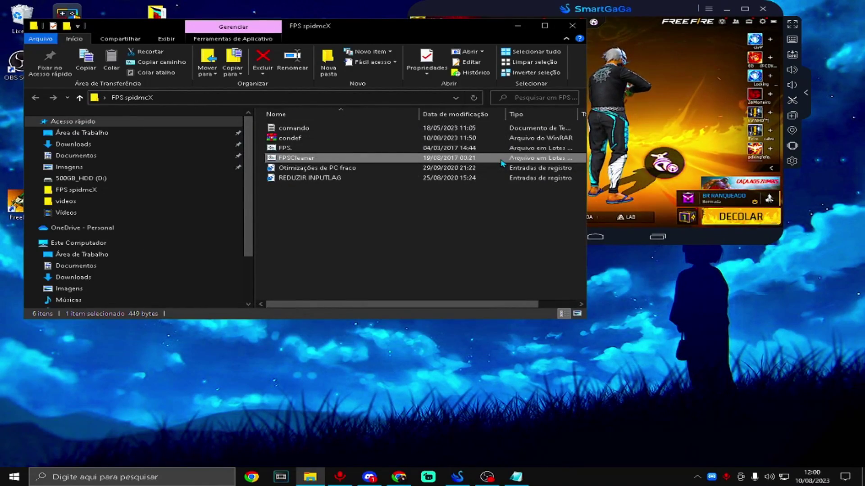
Step: Run the Otimizações de PC fraco registry file from the FPS spidmcX folder
left_click_drag(370, 216, 361, 172)
left_click_drag(337, 198, 338, 167)
left_click(297, 189)
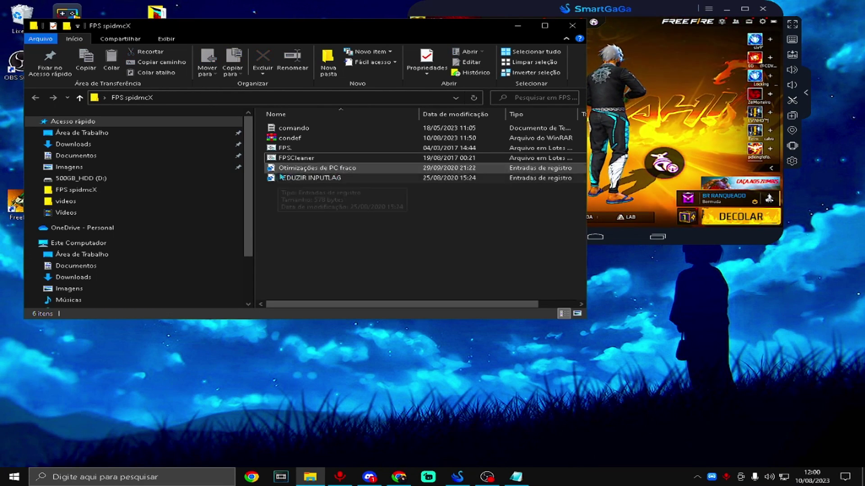
double_click(321, 169)
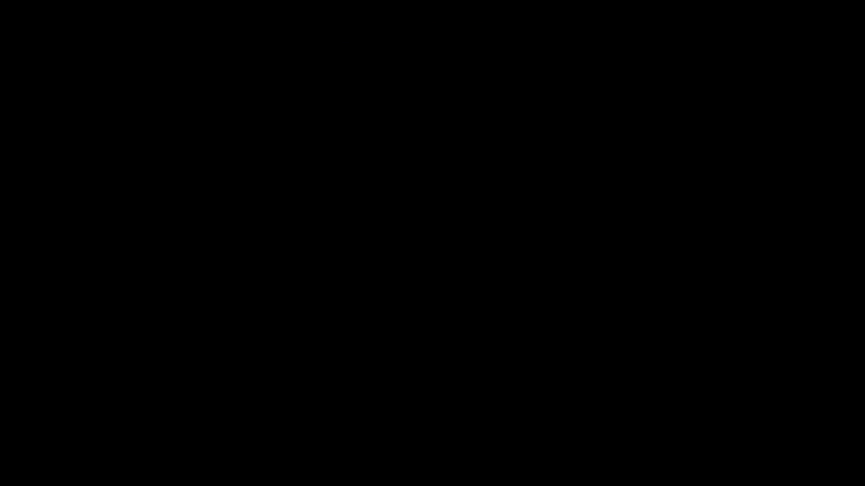
left_click_drag(335, 196, 334, 171)
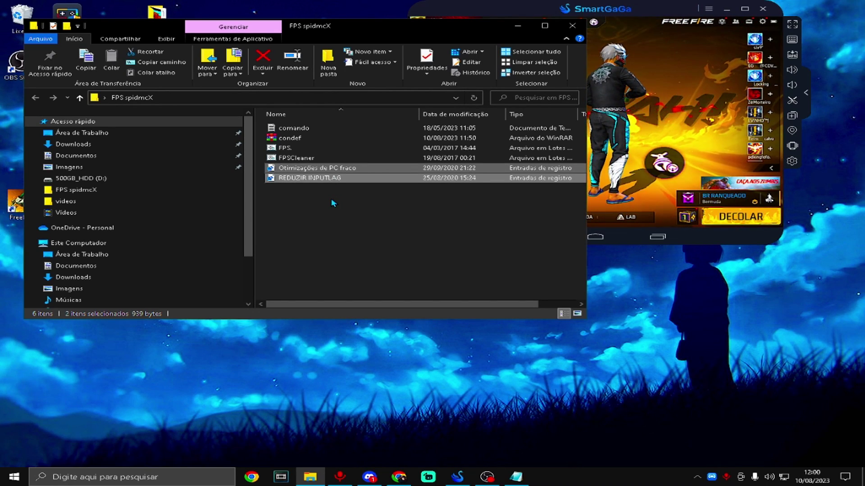
left_click_drag(338, 202, 390, 187)
Step: Move the folder window aside, switch to Chrome, and look at the Defender Control v2.1 article heading on sordum.org
left_click_drag(442, 33, 481, 33)
left_click(400, 478)
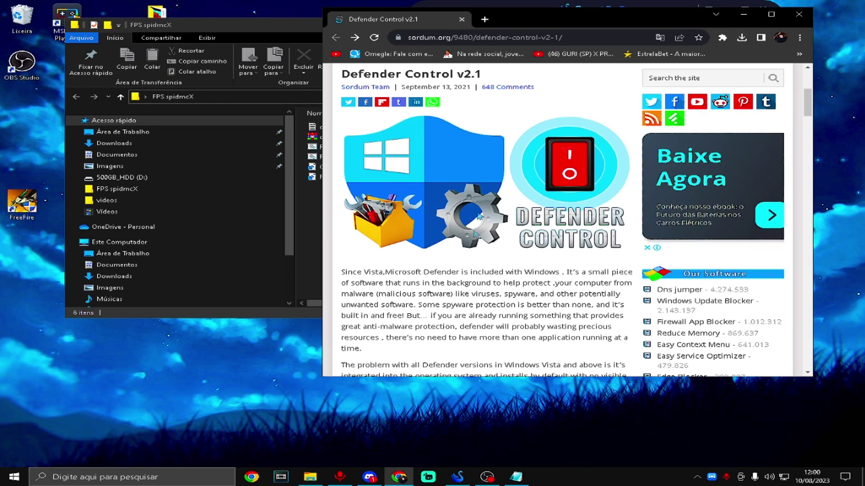
scroll(453, 91, "up", 2)
left_click_drag(477, 169, 342, 171)
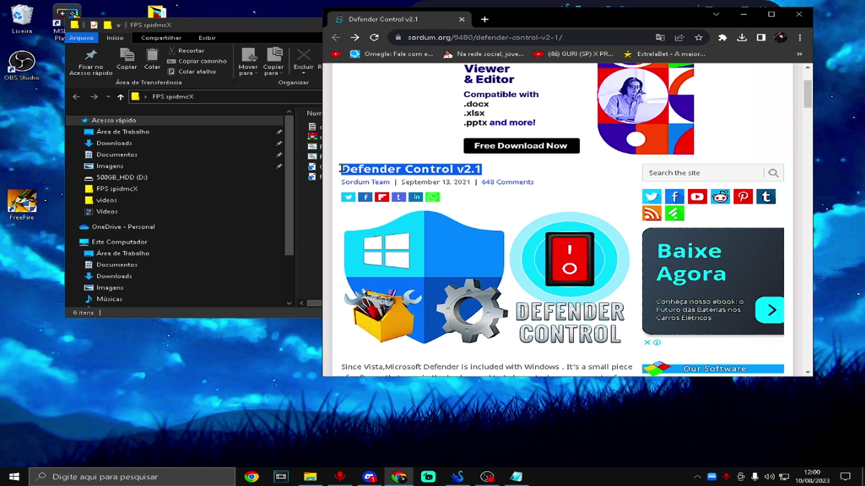
left_click(458, 167)
Step: Start the Defender Control v2.1 download from its sordum.org article and exit Chrome while the download is still in progress
scroll(457, 158, "down", 1)
scroll(520, 175, "down", 4)
scroll(520, 177, "down", 20)
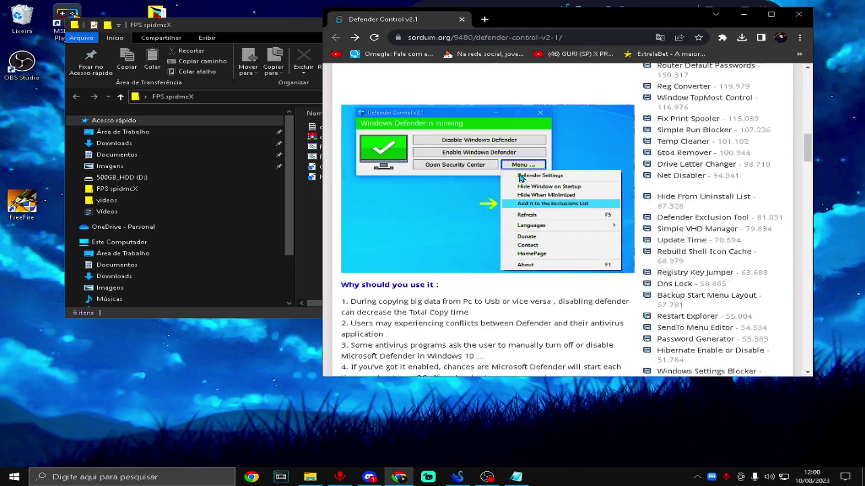
scroll(521, 177, "down", 15)
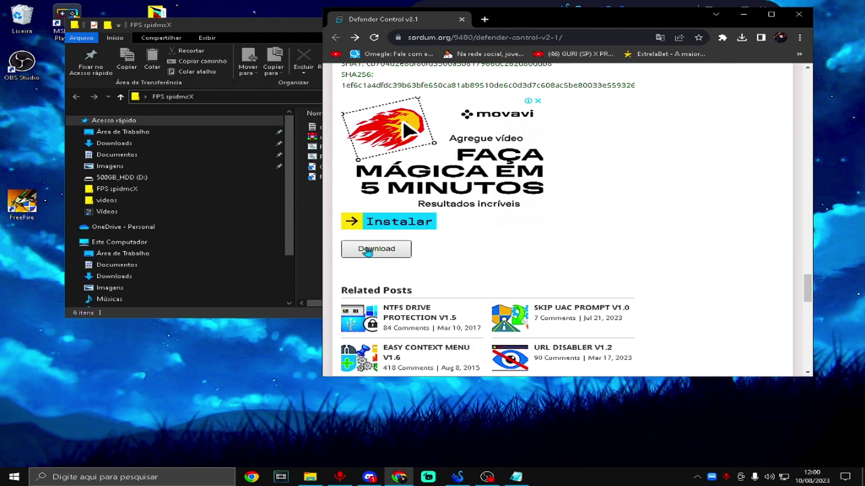
left_click(366, 250)
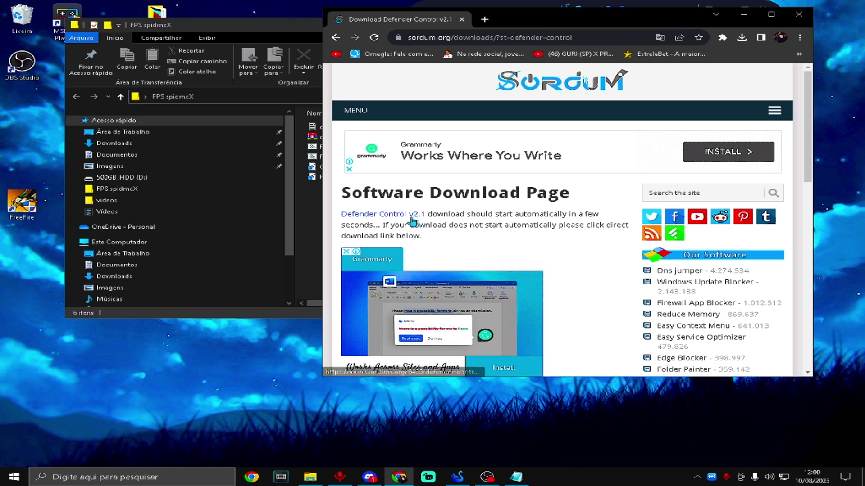
left_click_drag(428, 214, 599, 227)
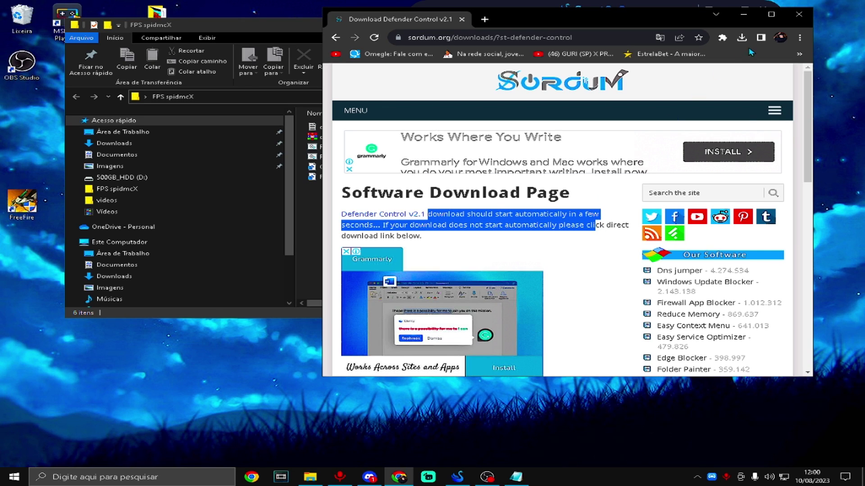
left_click(799, 15)
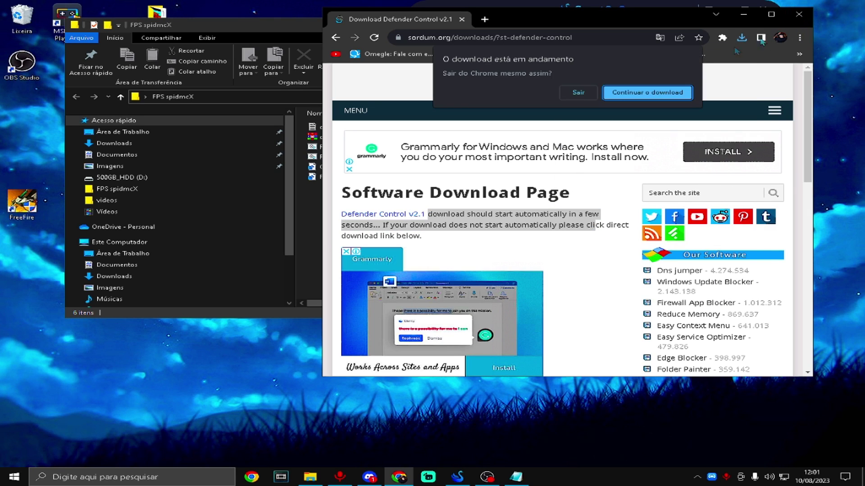
left_click(578, 93)
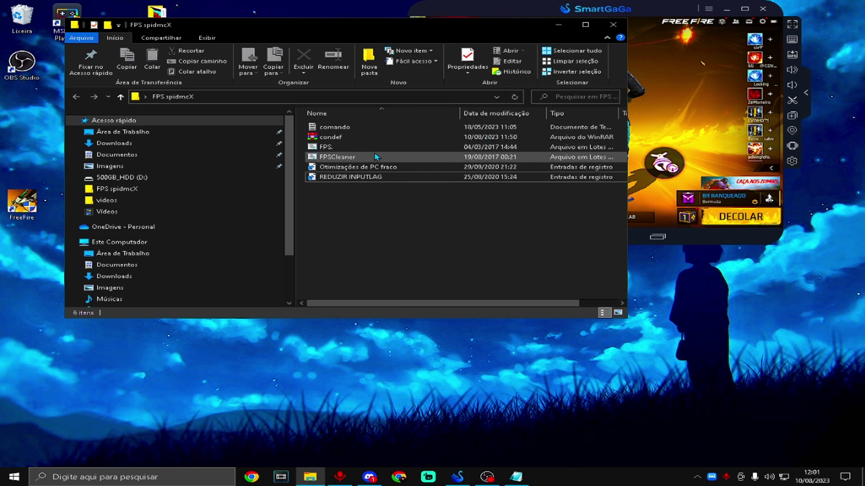
Step: Extract the condef archive into the FPS spidmcX folder, entering the archive password
right_click(341, 139)
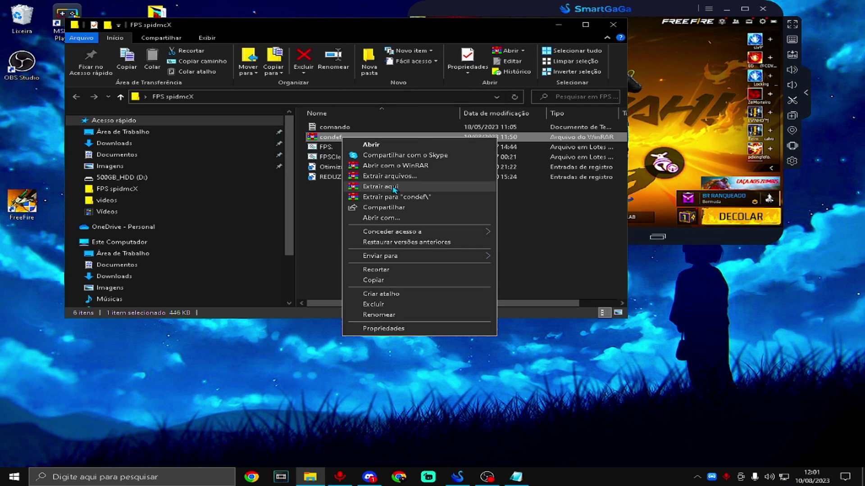
left_click(395, 190)
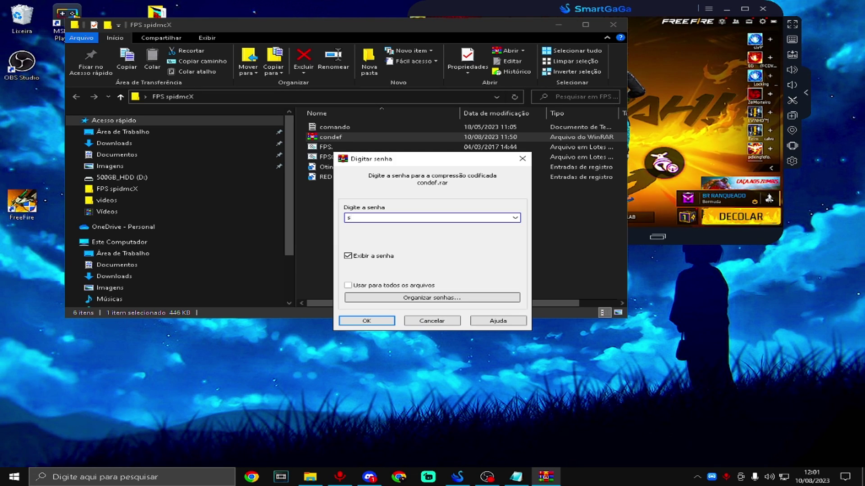
type("sordum")
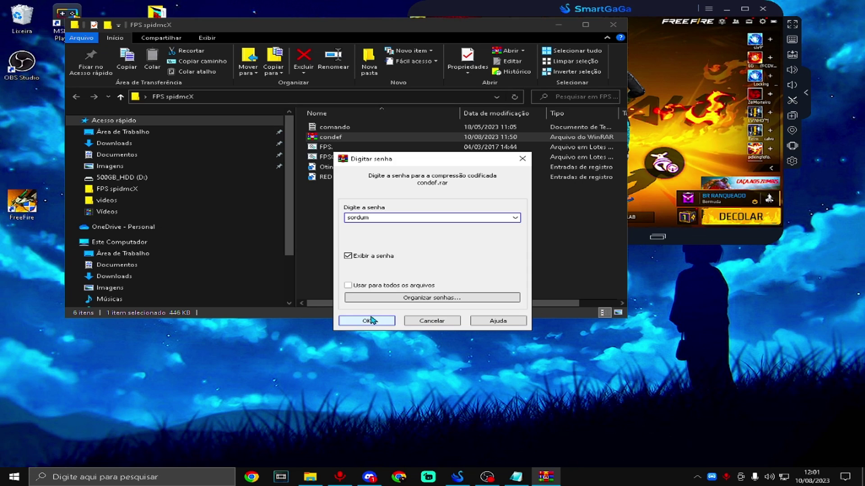
left_click(367, 320)
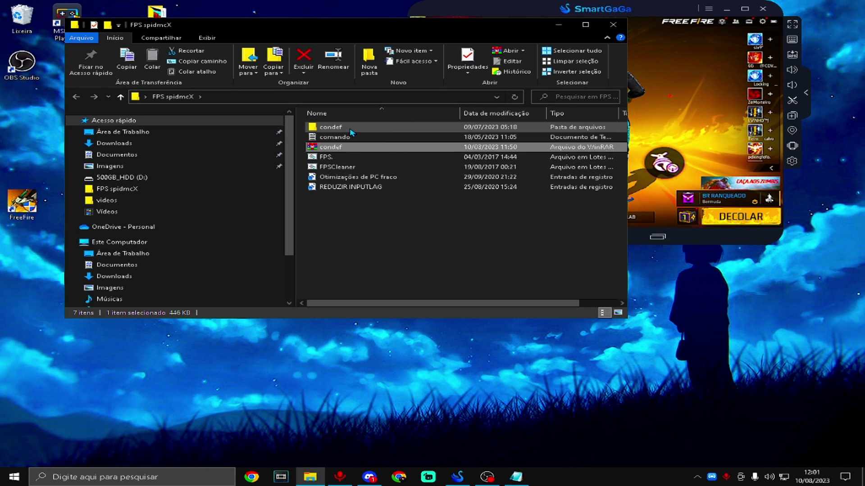
Step: Run the dControl application from the extracted condef folder and reposition the Defender Control window
double_click(340, 131)
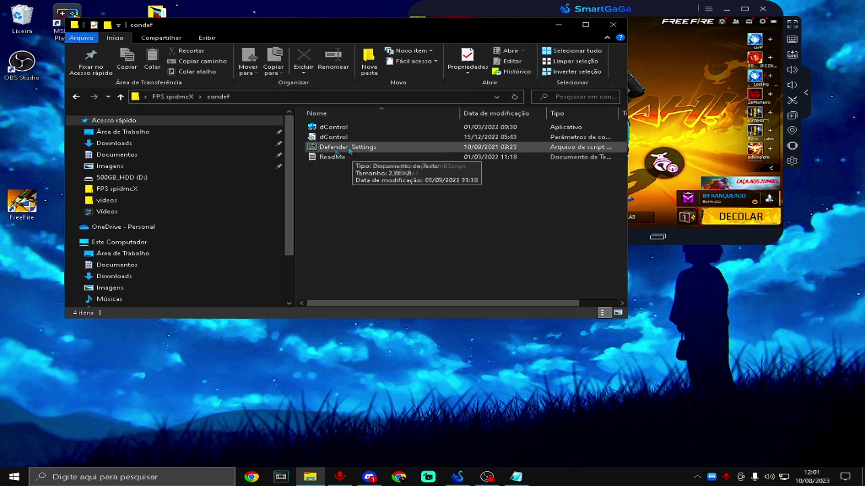
left_click(346, 129)
double_click(345, 130)
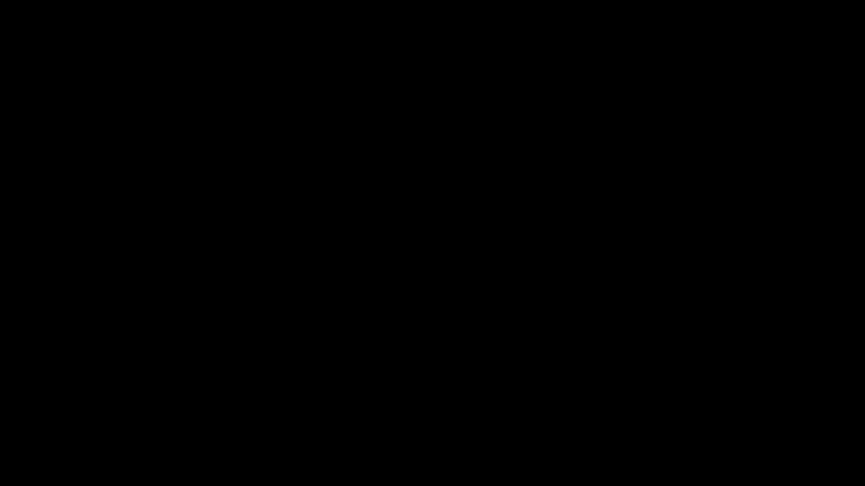
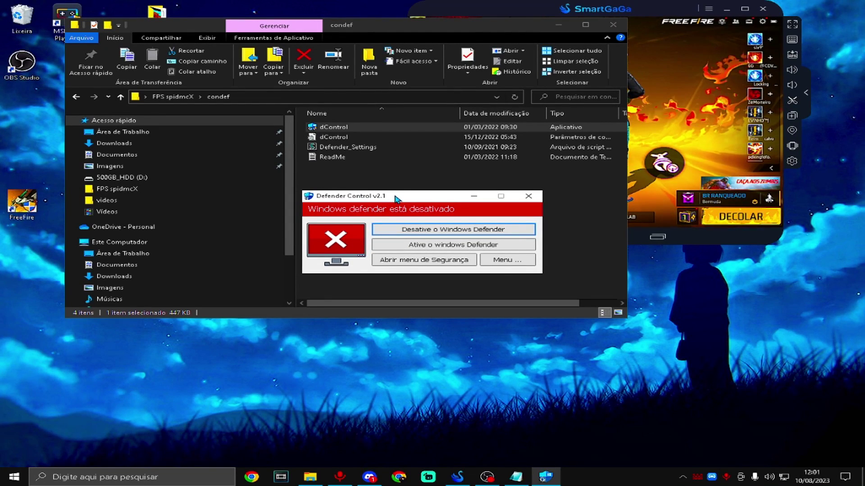
left_click_drag(402, 199, 399, 198)
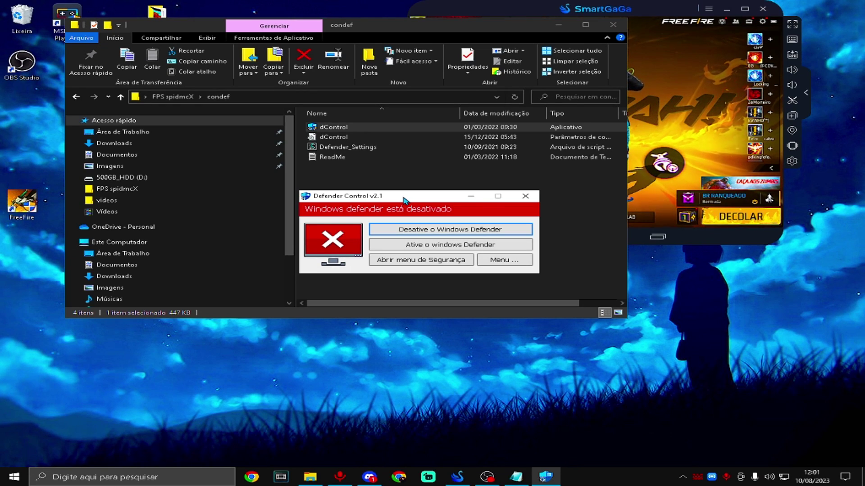
left_click_drag(402, 200, 400, 194)
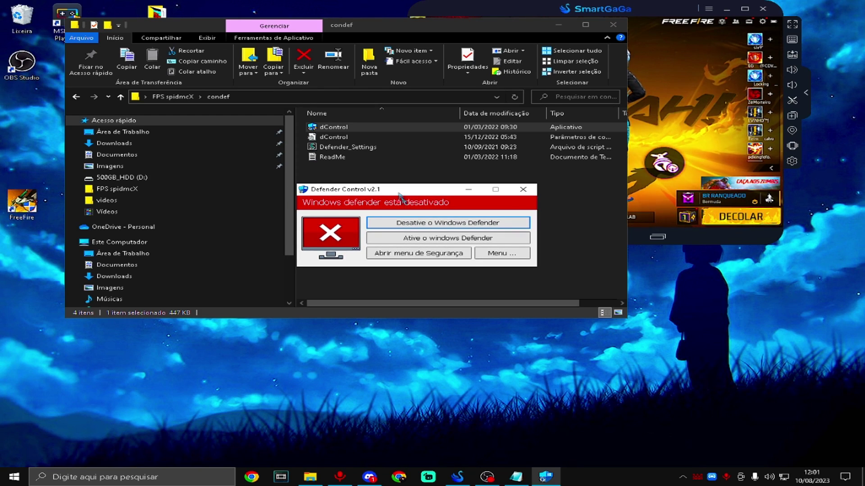
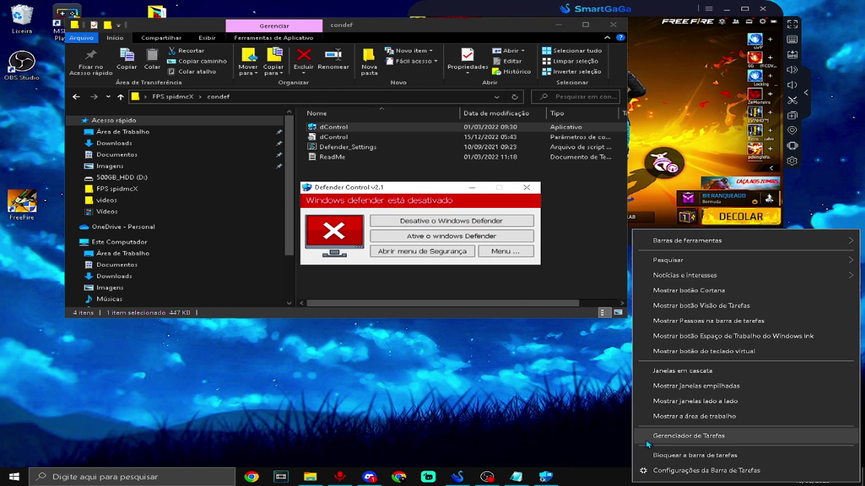
Step: Open Gerenciador de Tarefas, move it aside, and examine the CPU and memory use of the running processes
left_click(650, 443)
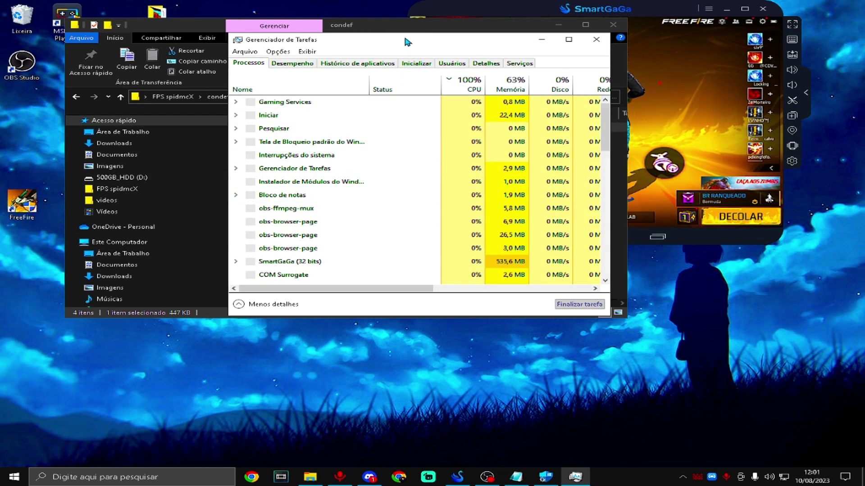
left_click_drag(405, 38, 626, 49)
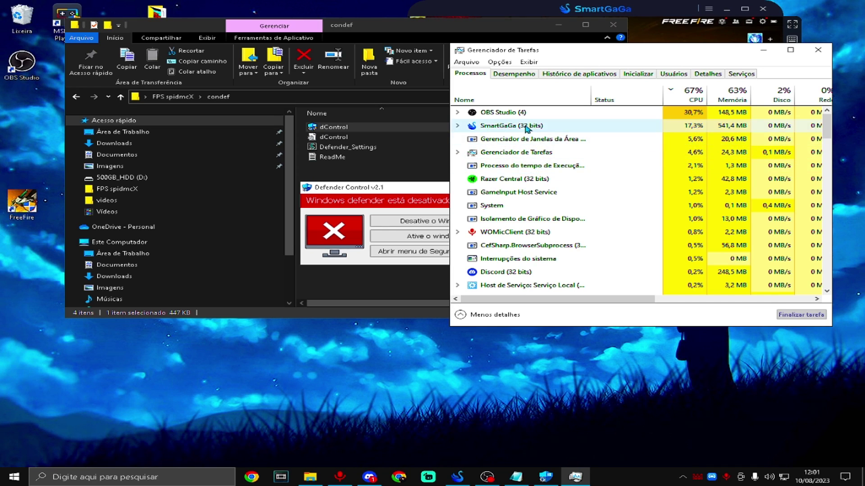
scroll(536, 162, "down", 3)
scroll(545, 158, "up", 3)
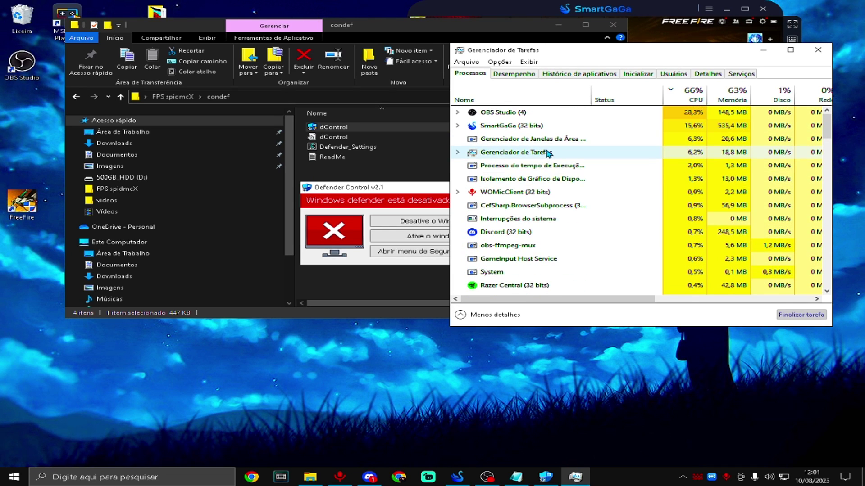
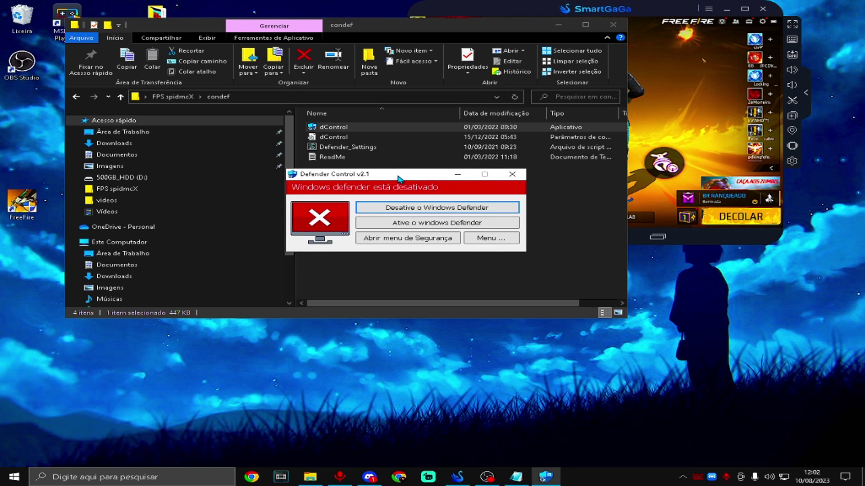
Step: Search Windows for "window", look at Segurança do Windows, and return to Defender Control, shifting its window slightly
left_click(134, 478)
type("window")
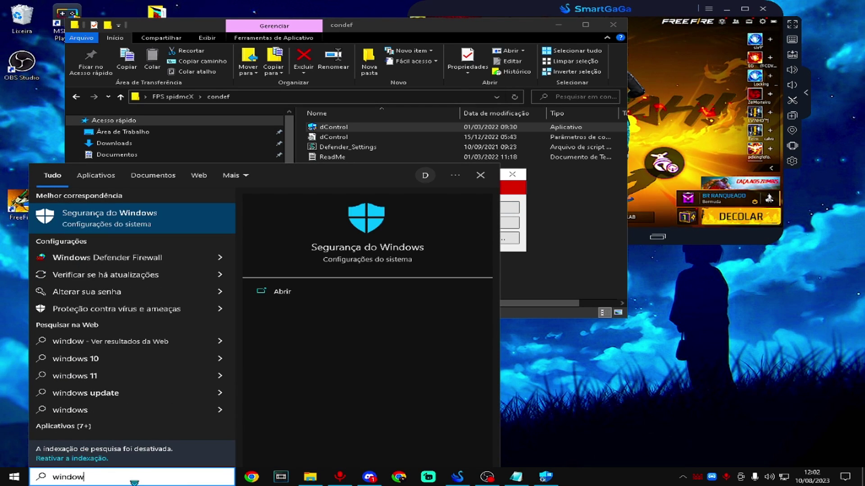
left_click(156, 227)
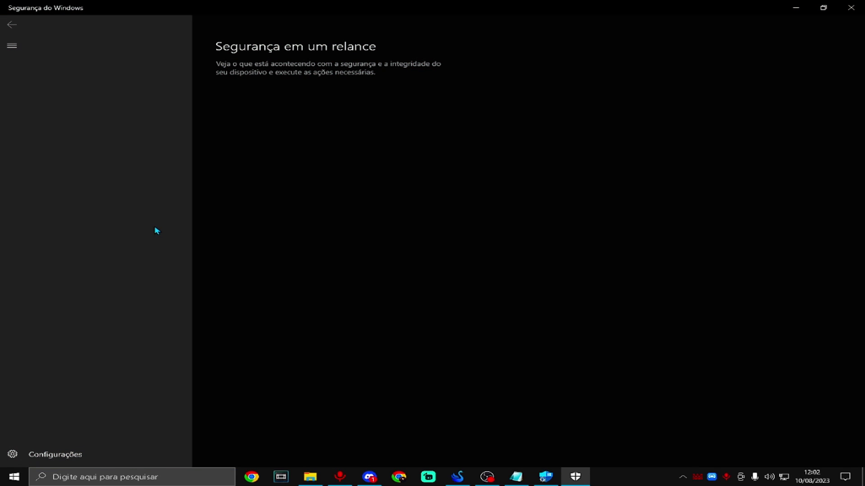
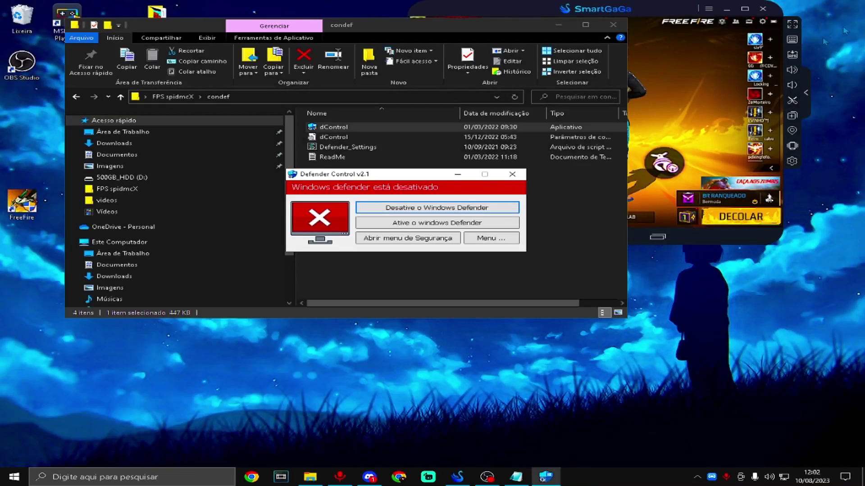
mouse_move(371, 178)
left_mouse_down()
mouse_move(333, 175)
mouse_move(370, 176)
mouse_move(354, 177)
left_mouse_up()
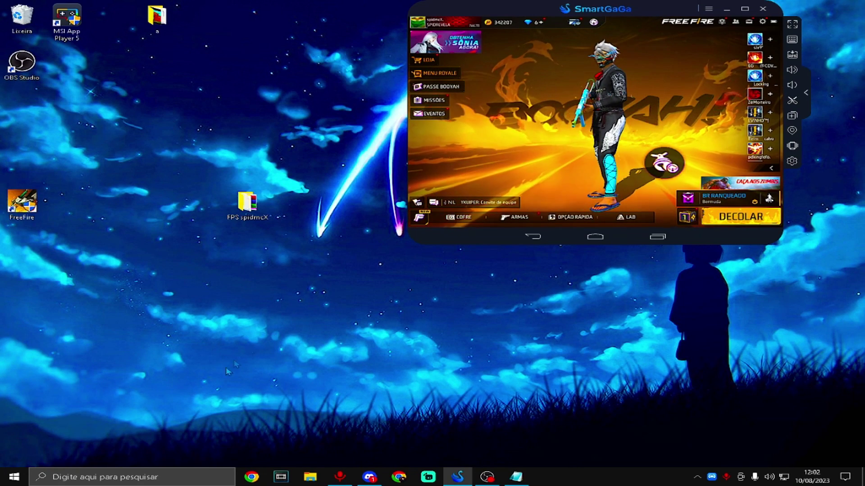
Step: Open the properties of Este Computador from File Explorer, close the Explorer window, and maximize the Sobre page
left_click(310, 477)
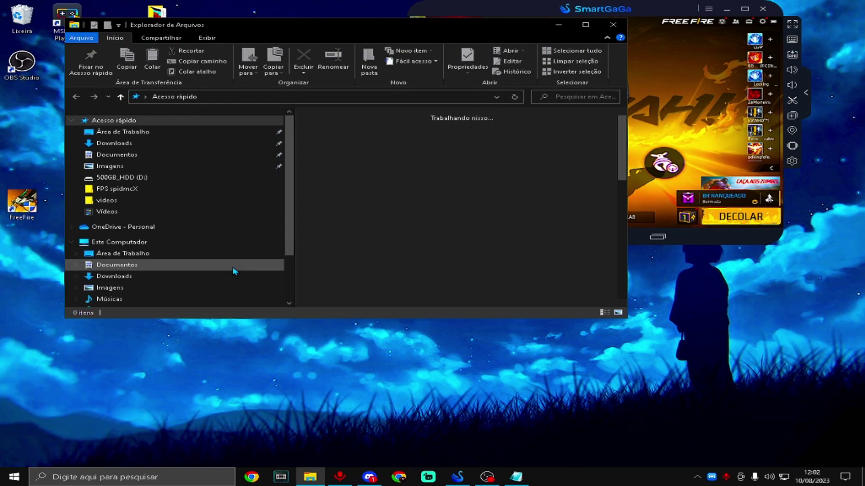
right_click(148, 245)
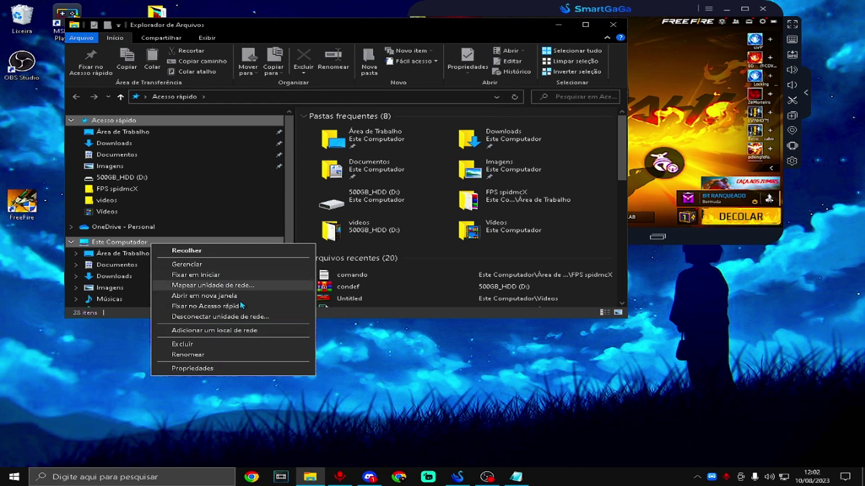
left_click(241, 370)
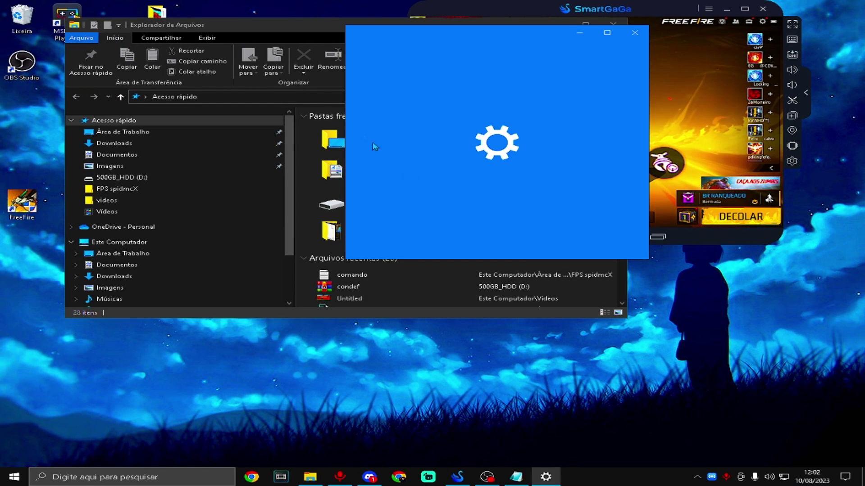
left_click(326, 27)
left_click(613, 24)
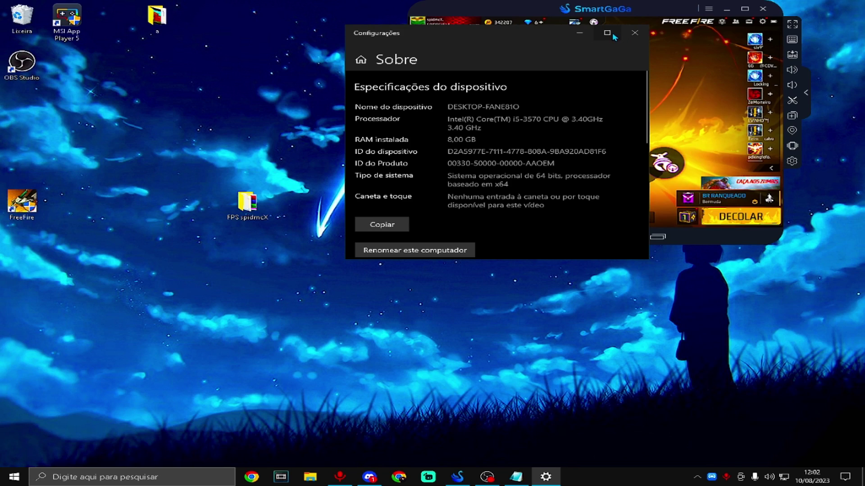
left_click(608, 33)
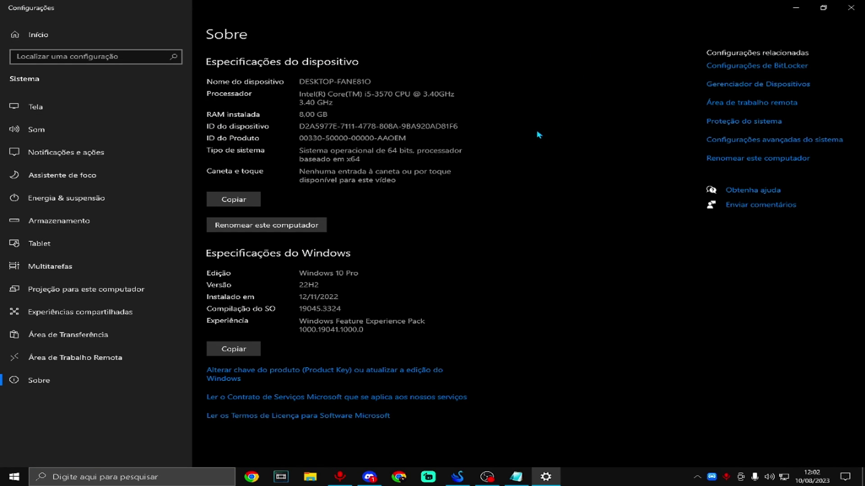
Step: Open the performance options from the advanced system settings, review the Personalizar visual effects, and accept them
left_click(745, 141)
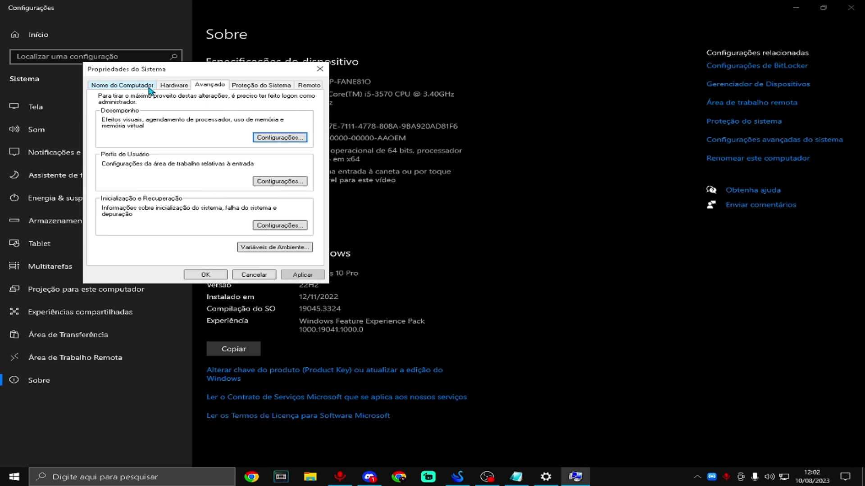
left_click(283, 138)
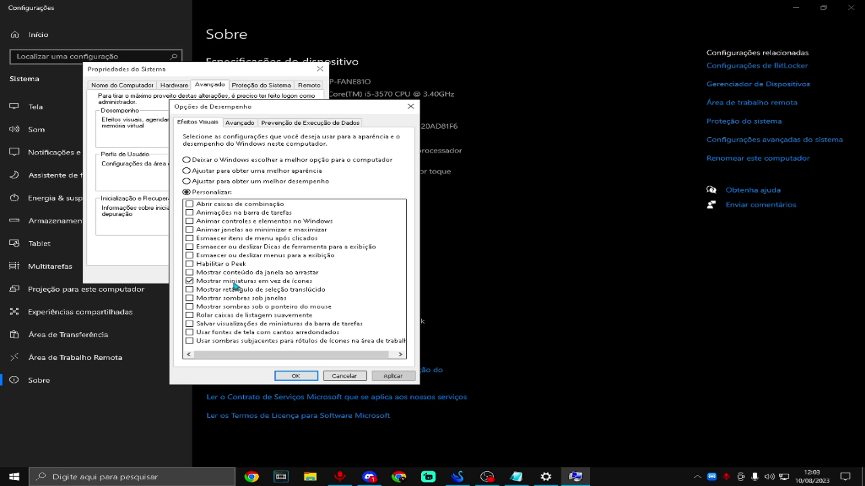
left_click(295, 377)
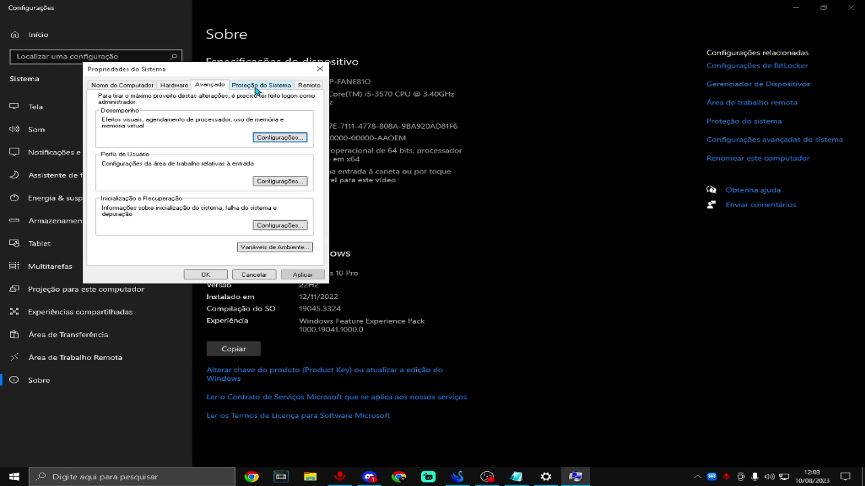
Step: Check the Remoto connection options in Propriedades do Sistema, accept them, and close Configurações
left_click(310, 86)
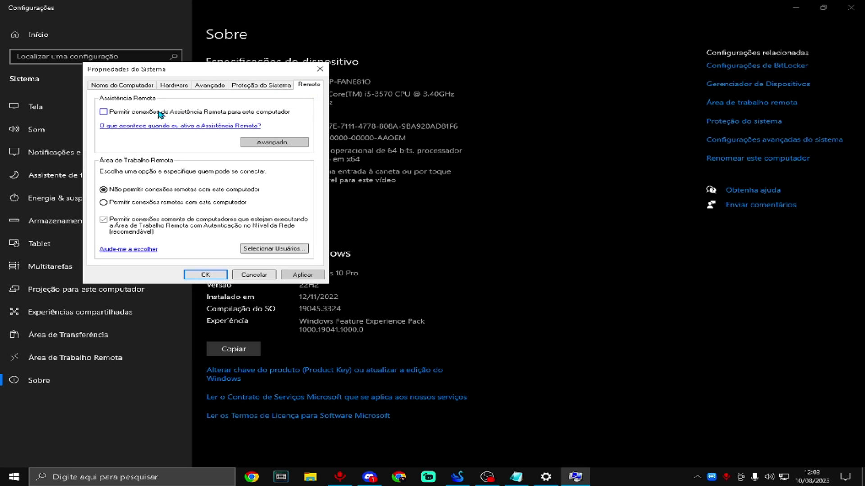
left_click(207, 274)
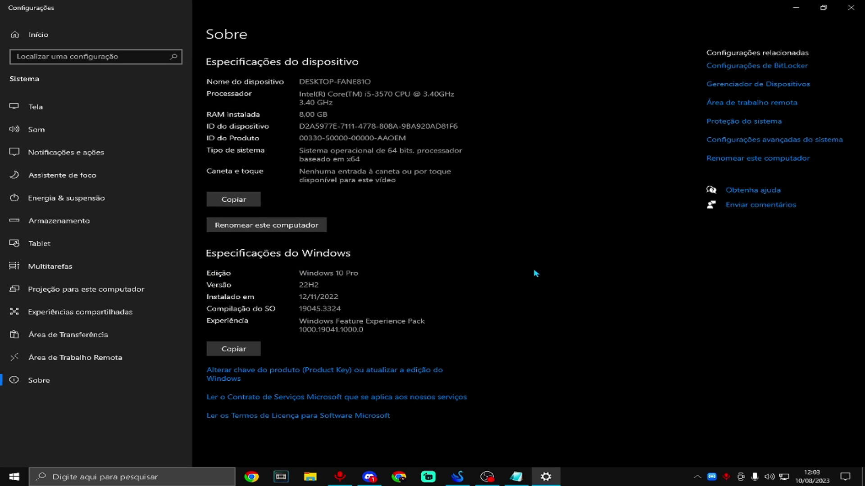
left_click(851, 8)
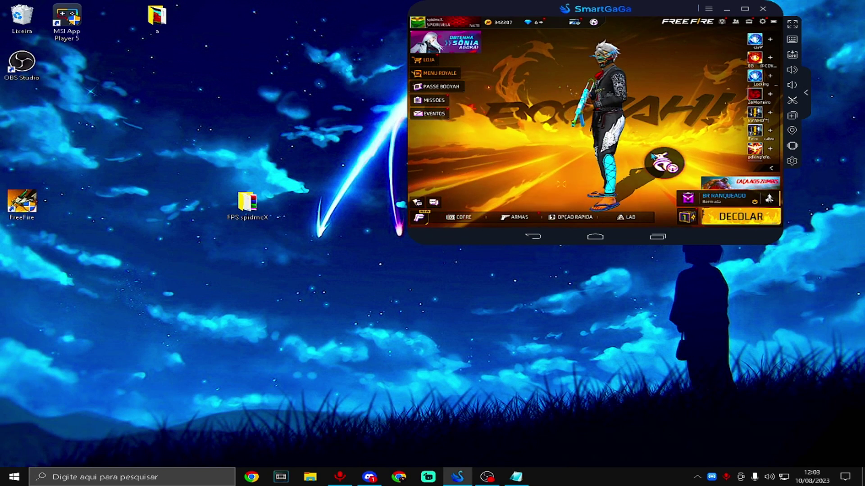
Step: Reposition the SmartGaGa window, briefly view the Detalhes process list in Gerenciador de Tarefas, and close the manager
left_click_drag(608, 9, 563, 14)
left_click_drag(599, 153, 525, 156)
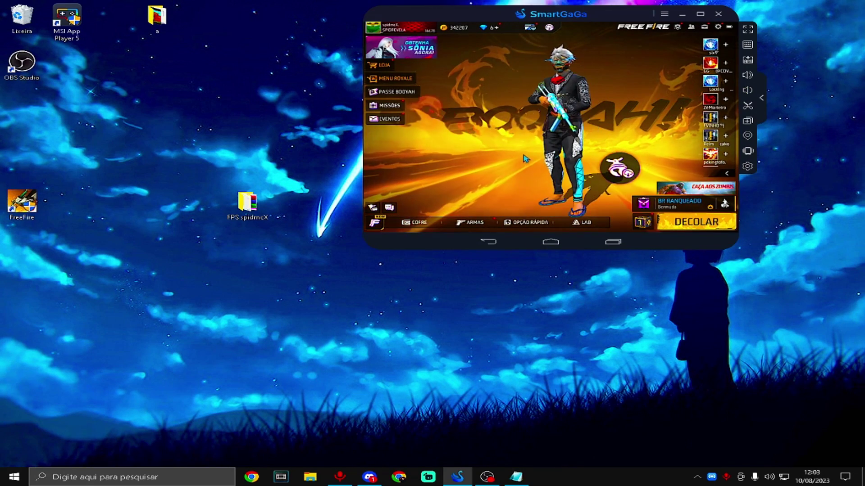
right_click(594, 477)
left_click(630, 427)
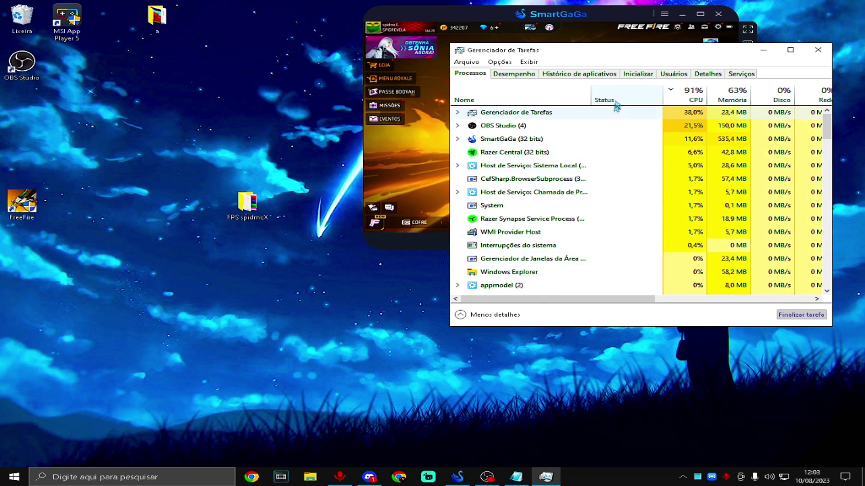
left_click(706, 74)
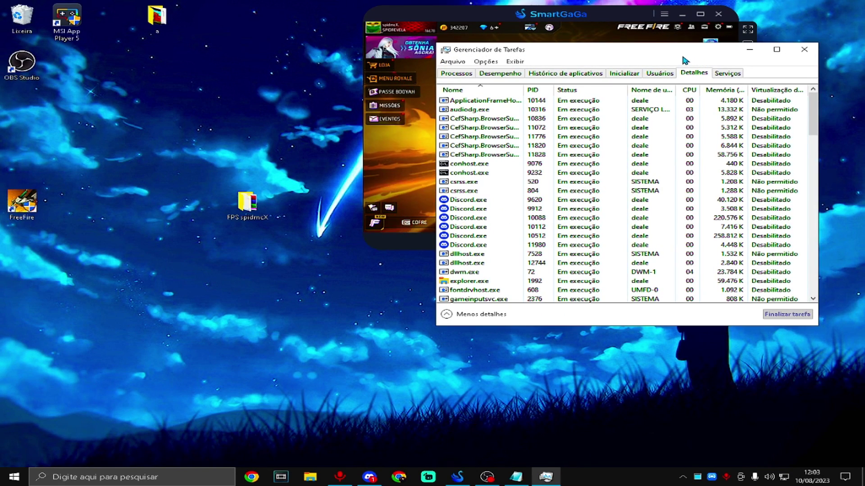
left_click(822, 49)
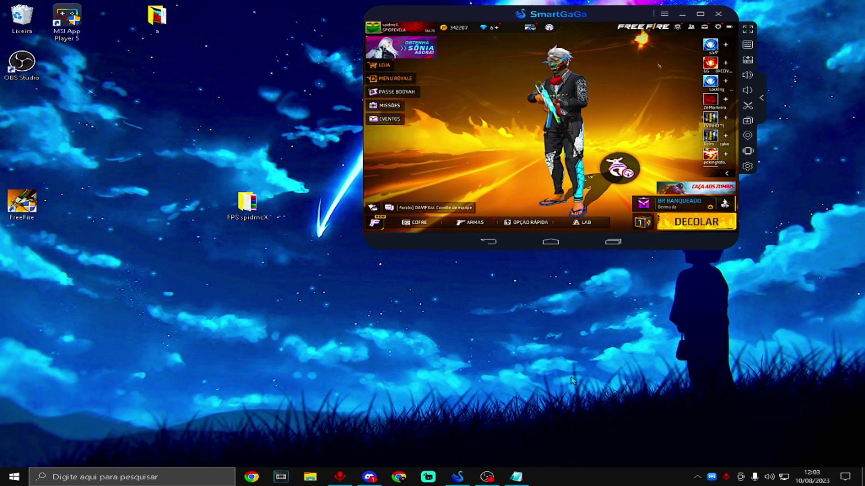
Step: Check the Definir prioridade options for ProjectTitan.exe in Gerenciador de Tarefas, dismiss them, and close the manager
right_click(593, 482)
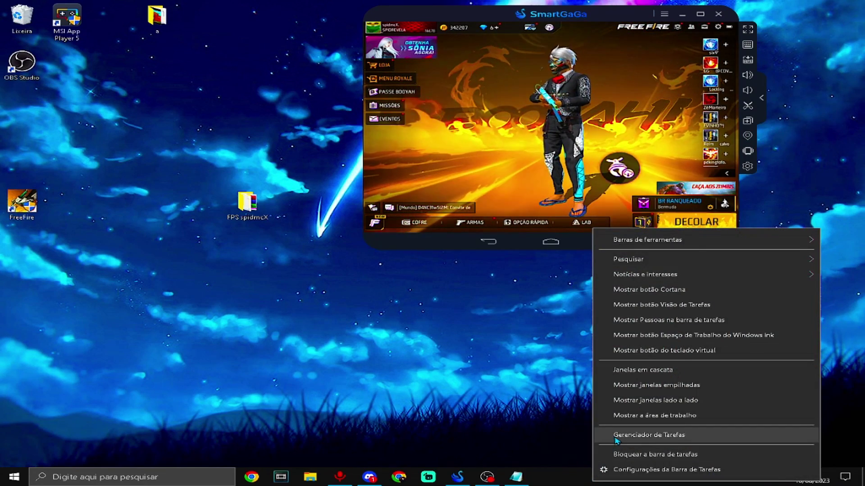
left_click(621, 436)
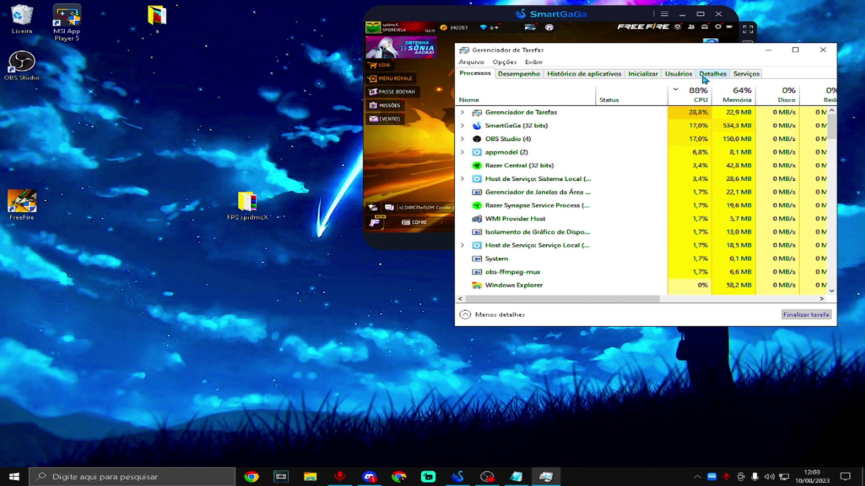
left_click(712, 75)
scroll(527, 225, "down", 7)
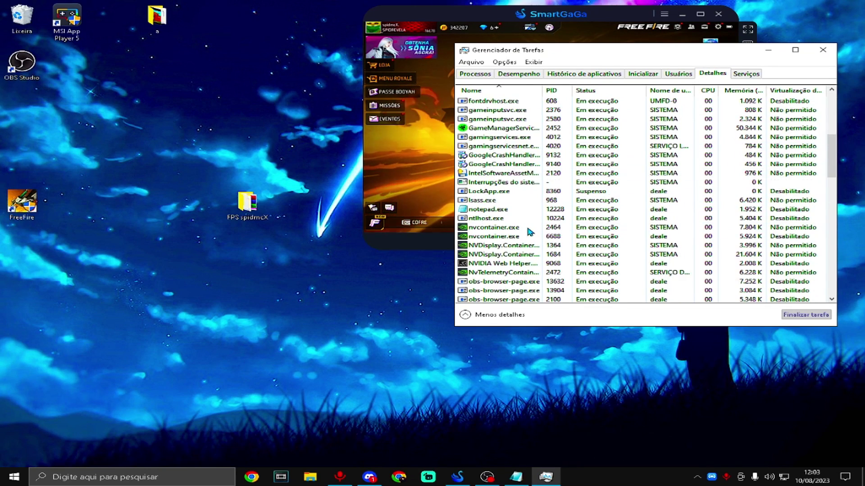
right_click(516, 212)
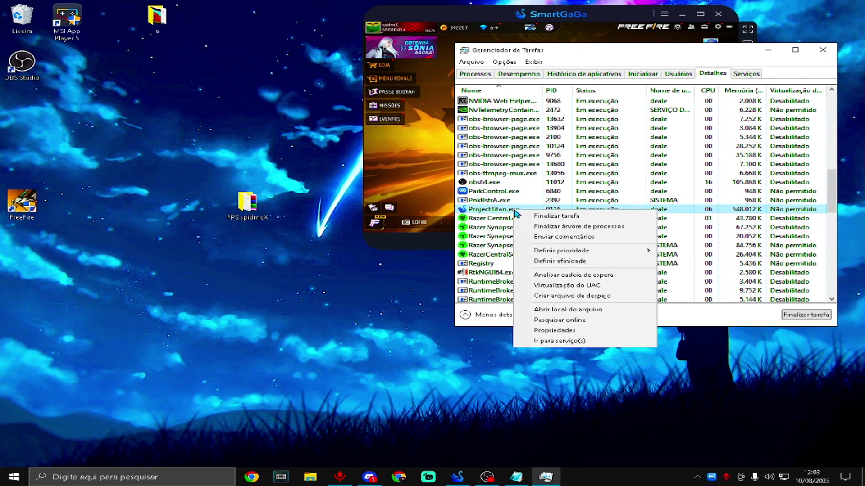
mouse_move(580, 254)
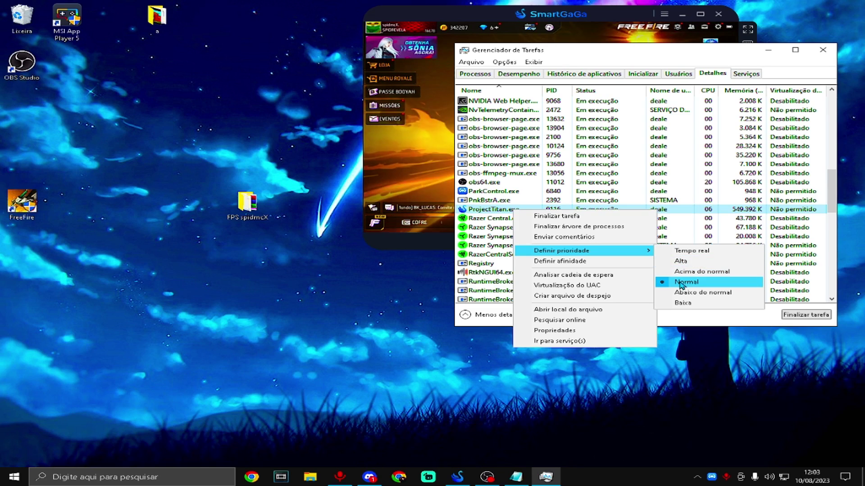
left_click(508, 212)
scroll(507, 212, "up", 15)
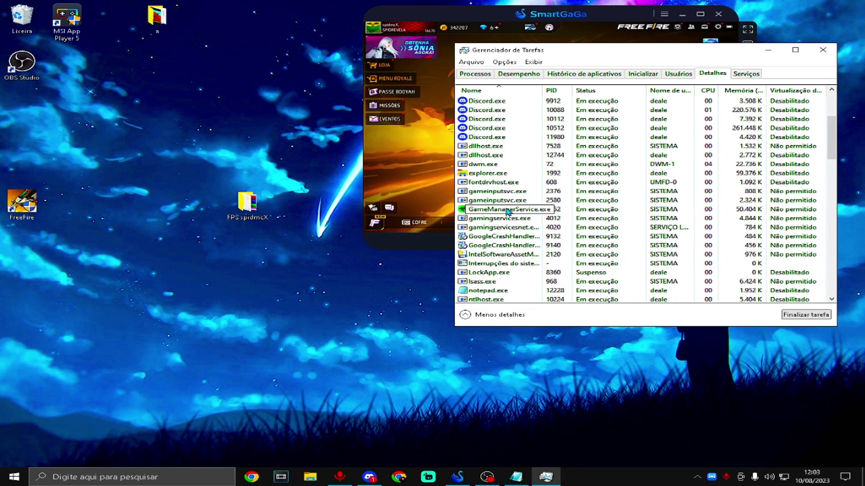
left_click(823, 49)
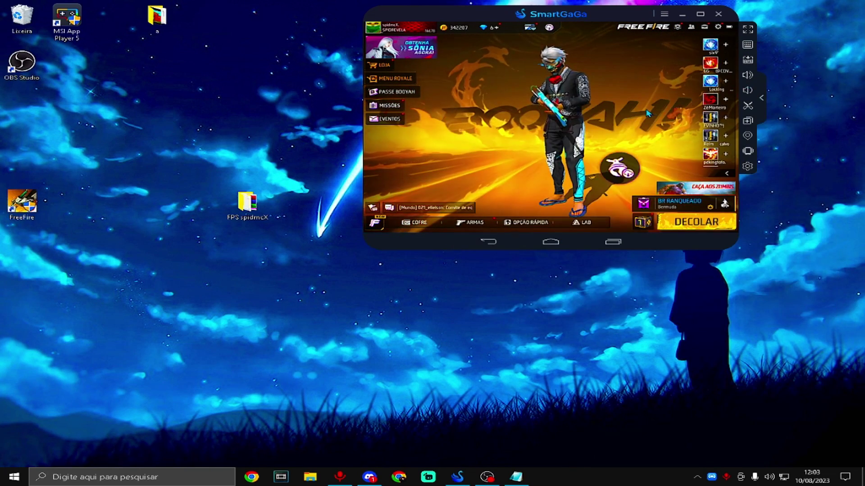
Step: Set Alta Resolução to ALTO and Sombra to Ligado in Free Fire's graphics settings, and close the settings
left_click(718, 27)
left_click(405, 128)
left_click(698, 91)
left_click(702, 104)
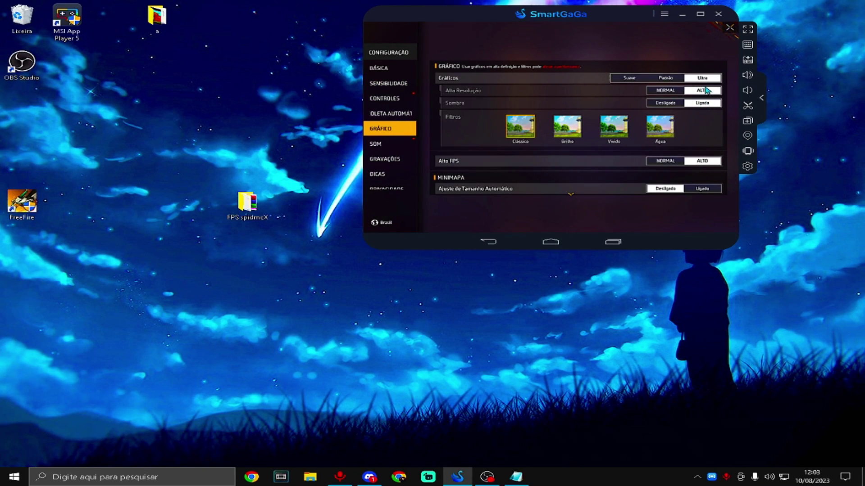
left_click(730, 28)
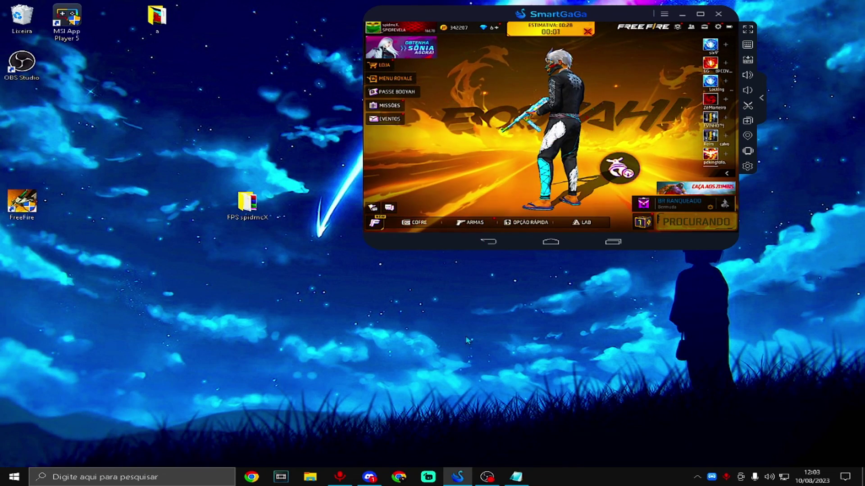
Step: Switch to Discord, and view the SOM settings inside the Free Fire match
left_click(370, 479)
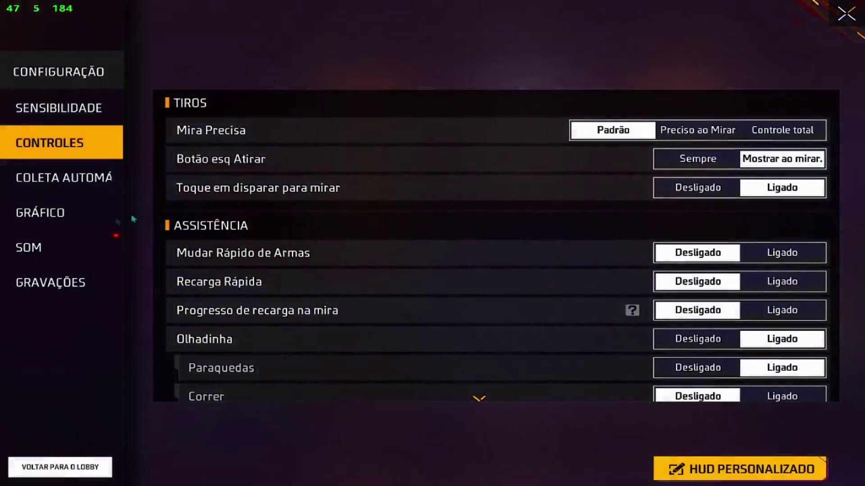
left_click(29, 247)
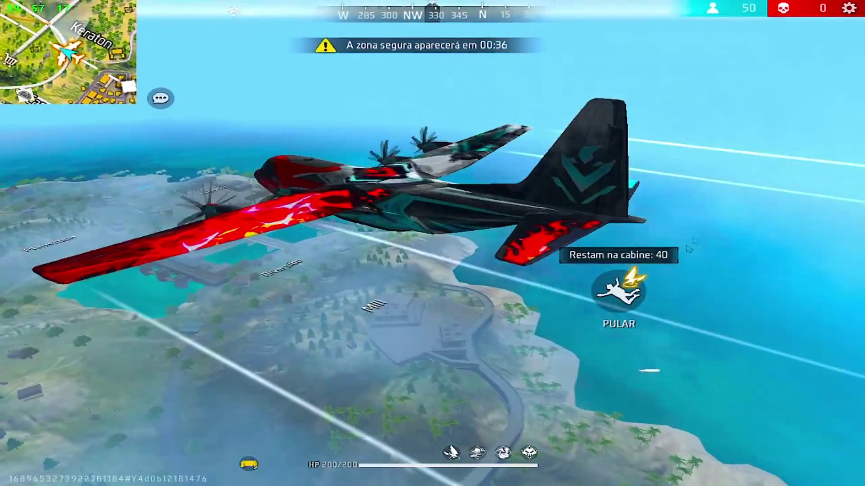
Step: Jump from the plane near Mill and turn the camera during the descent
left_click(625, 290)
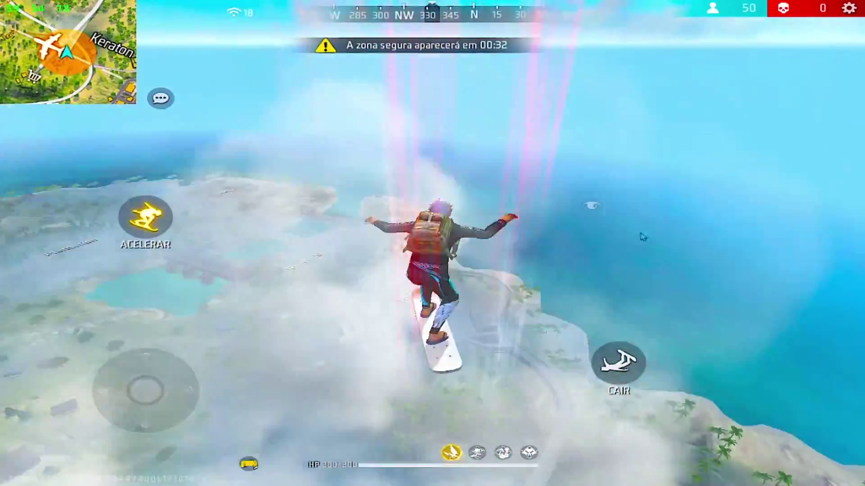
left_click_drag(643, 236, 607, 206)
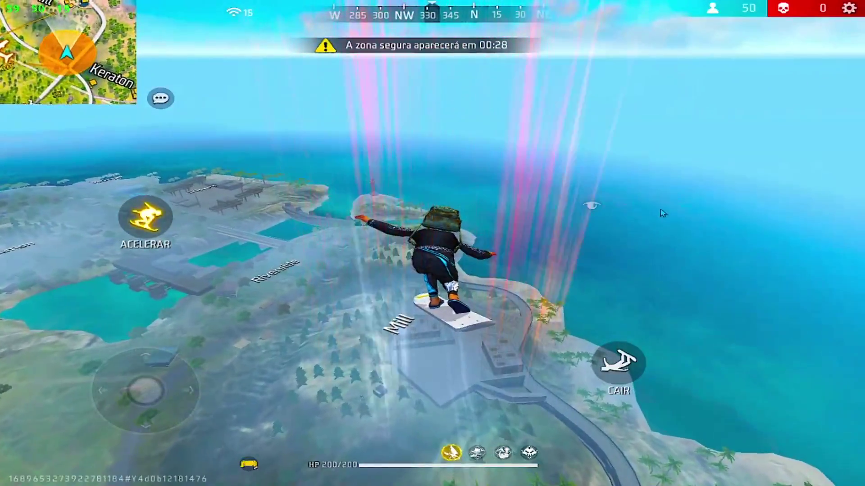